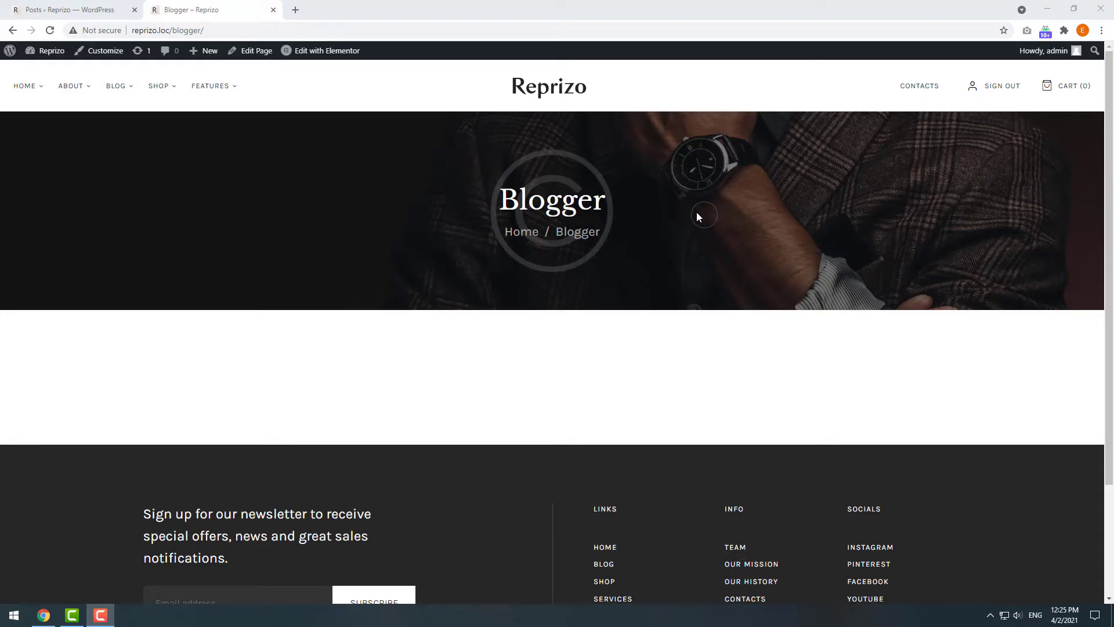
Step: Open the Blogger page in the Elementor editor from the WordPress admin bar
left_click(313, 54)
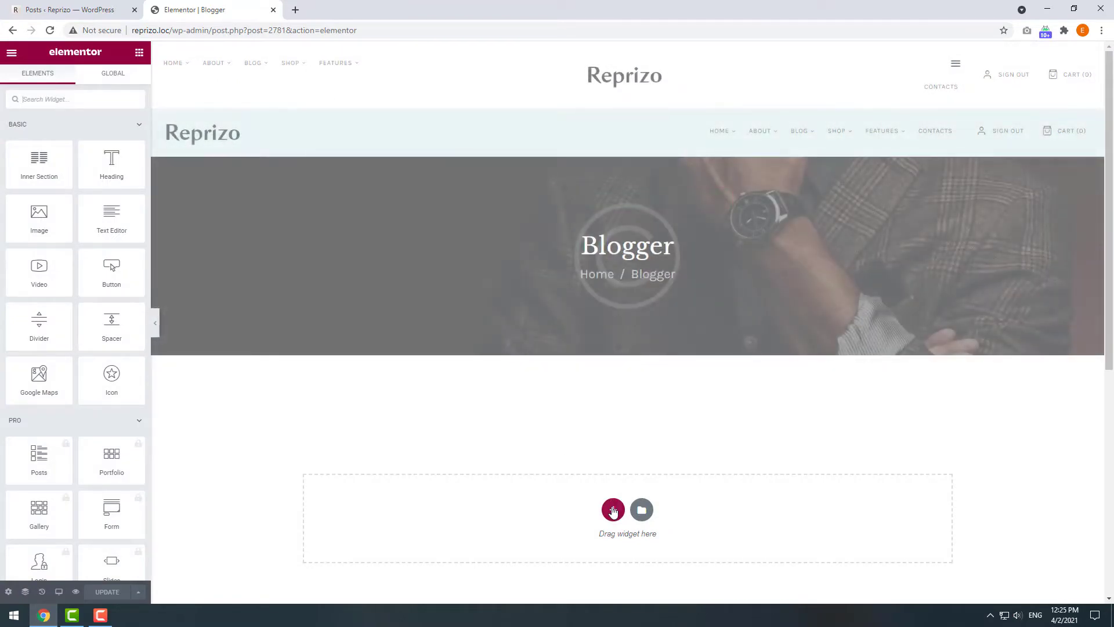
Step: Add a one-column section and drop the Blogger widget into it, showing three watch posts
left_click(613, 509)
left_click(476, 543)
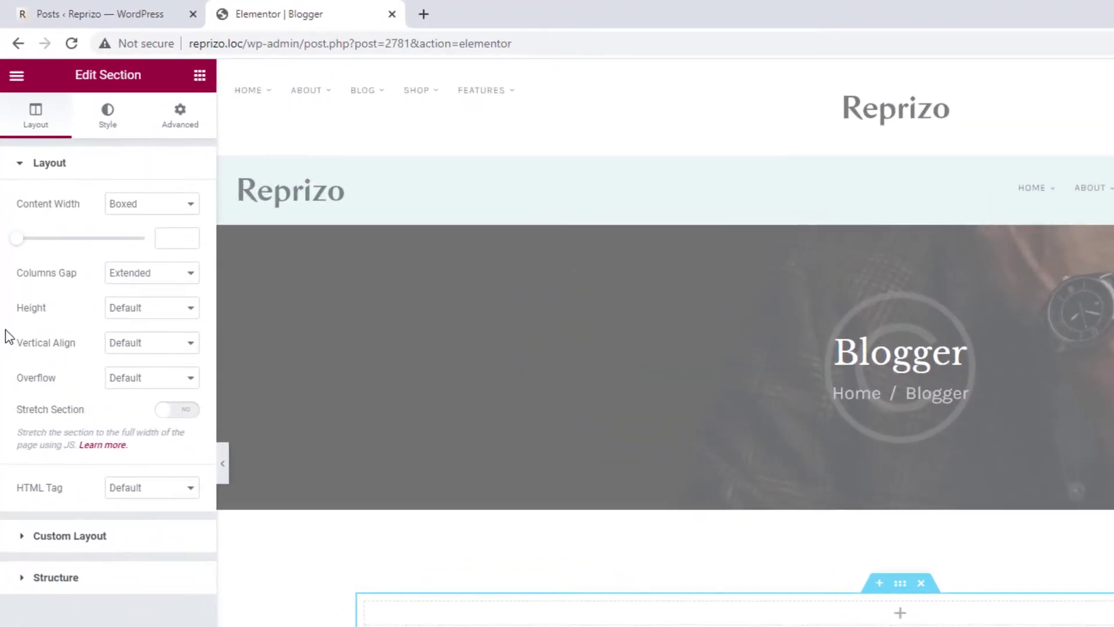
left_click(200, 76)
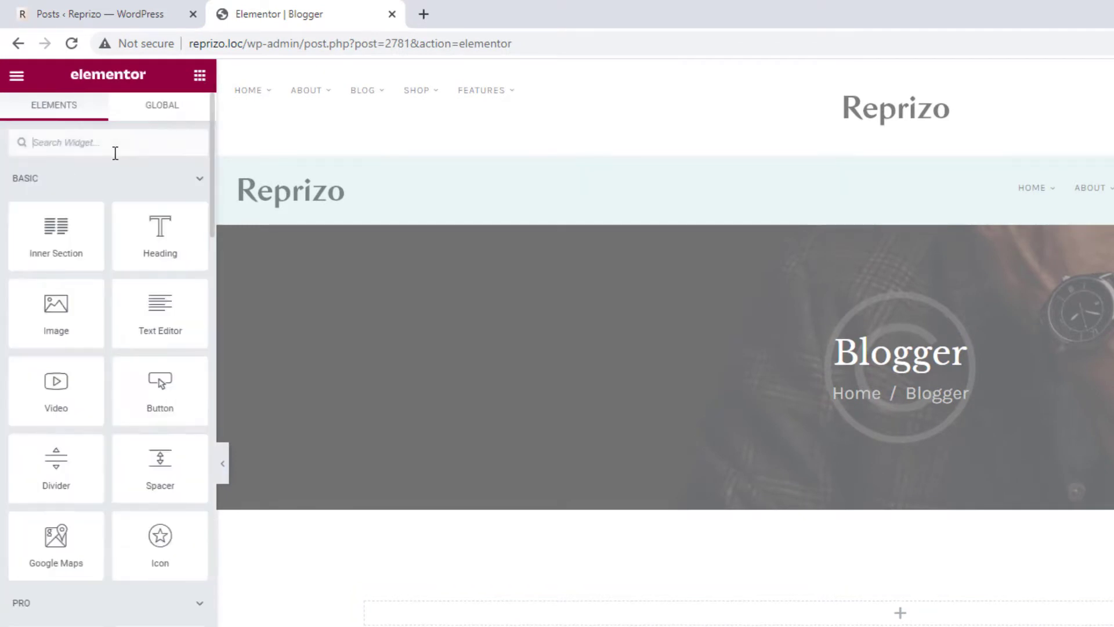
type("blogger")
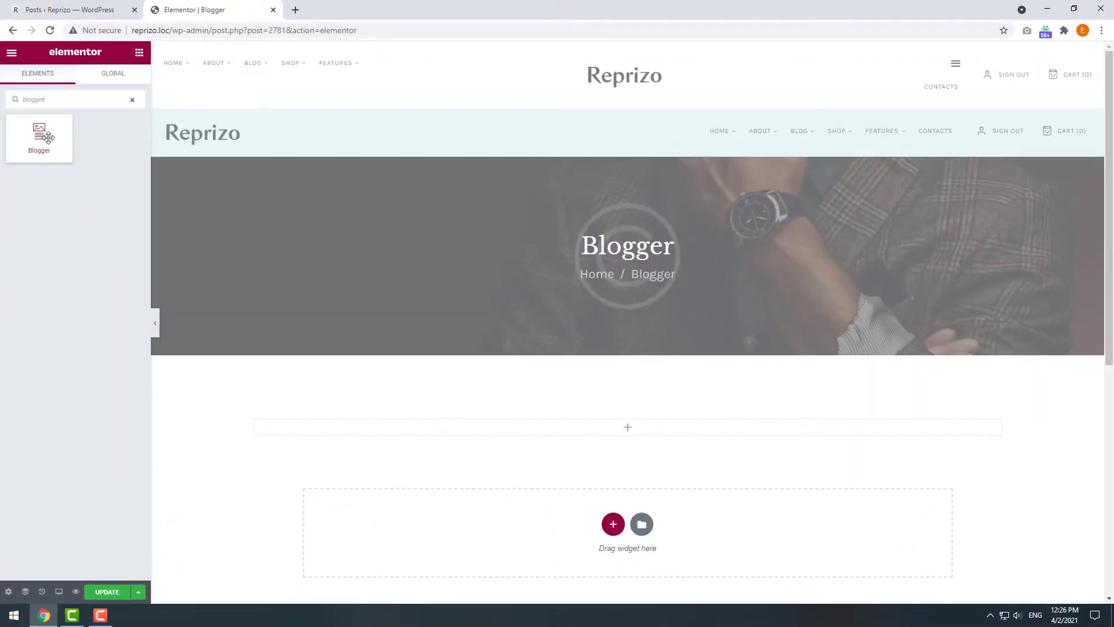
left_click_drag(55, 194, 795, 610)
left_click_drag(561, 429, 560, 429)
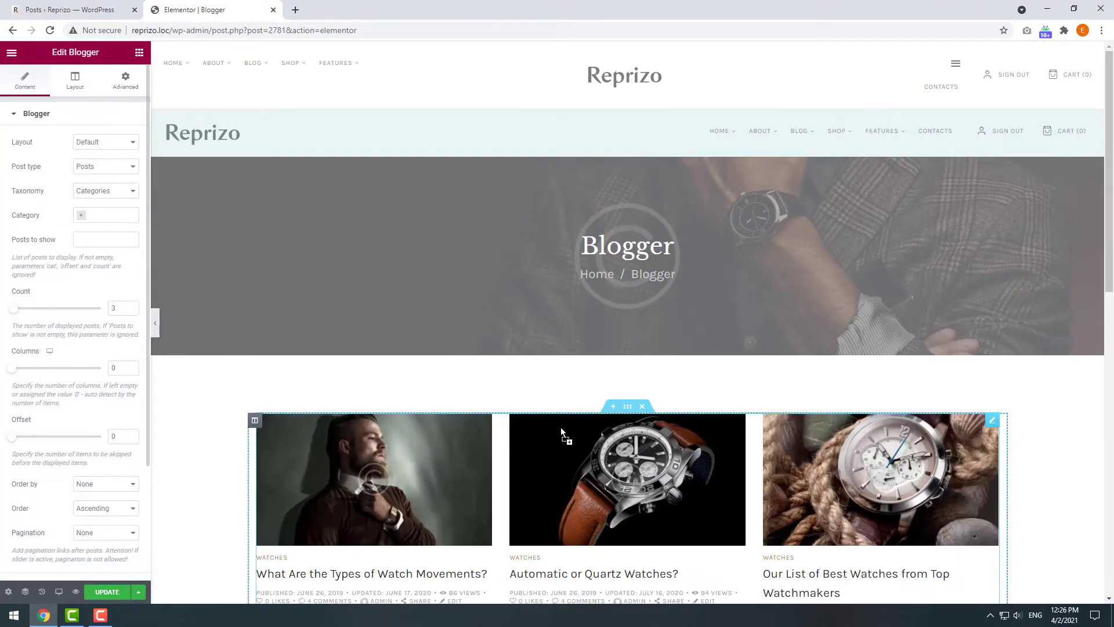
scroll(561, 433, "down", 3)
scroll(561, 433, "down", 2)
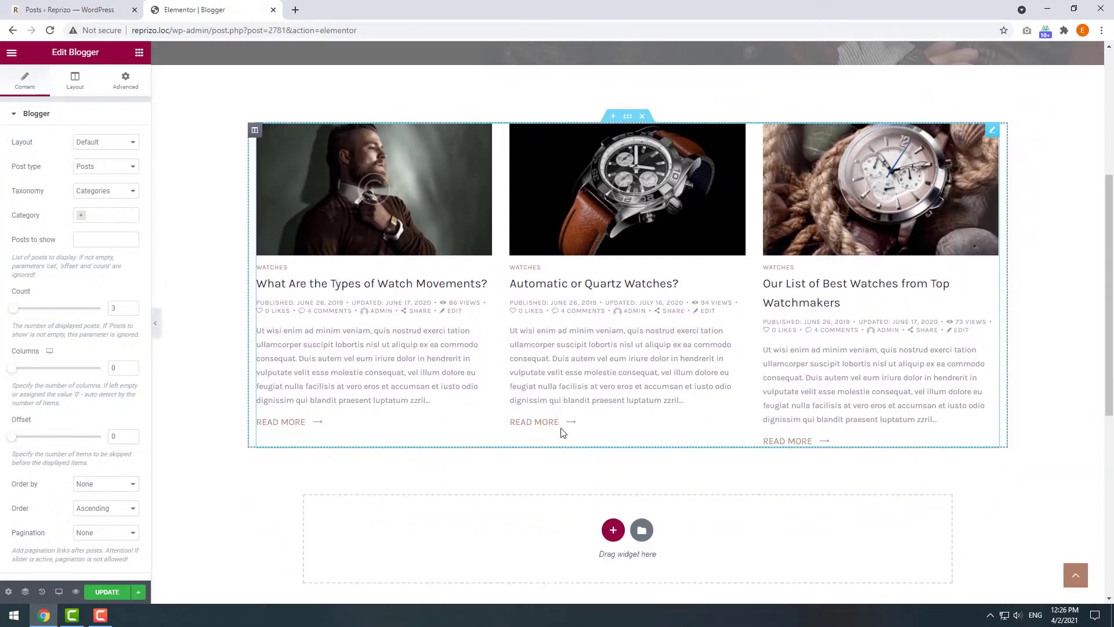
scroll(561, 433, "up", 2)
scroll(562, 433, "up", 1)
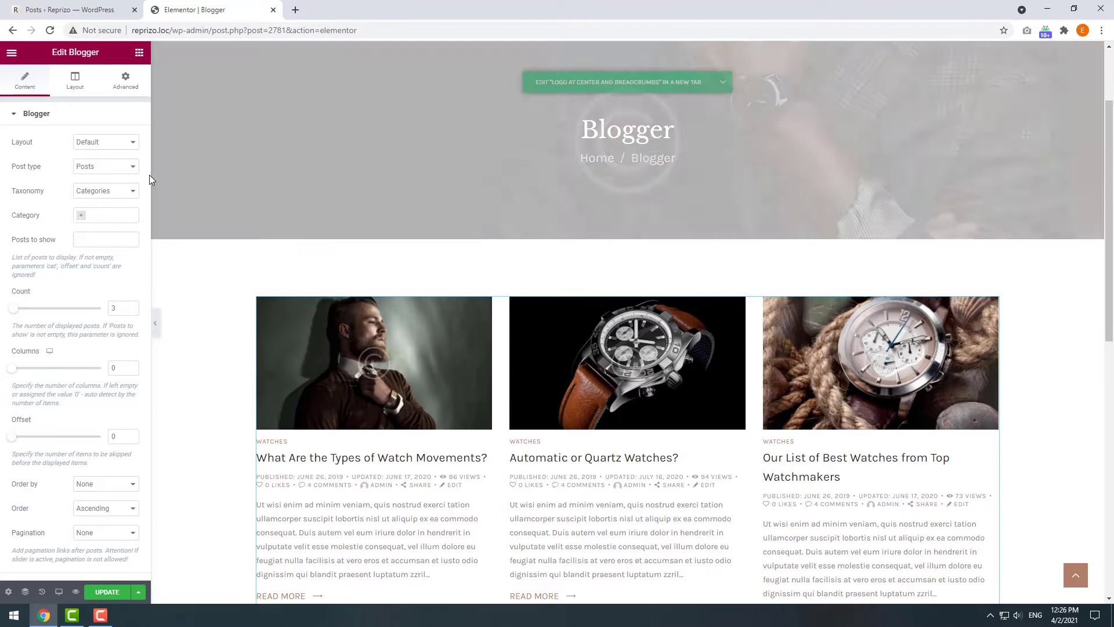
Step: Preview the Blogger posts in the News layout, then in the Classic layout
left_click(103, 143)
left_click(107, 181)
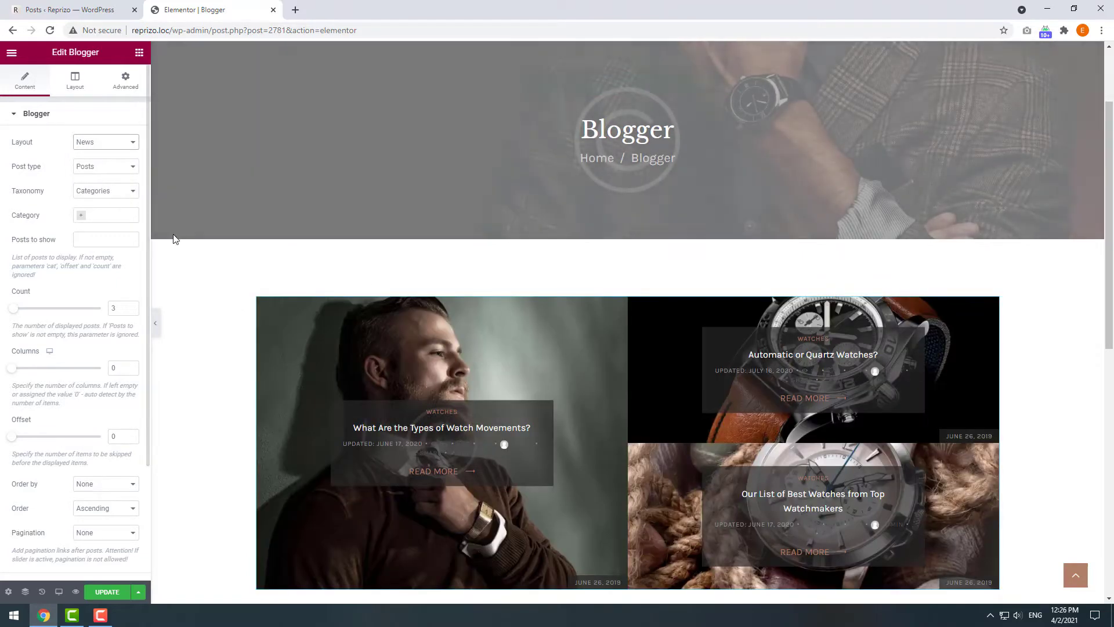
scroll(230, 378, "down", 1)
scroll(230, 378, "down", 2)
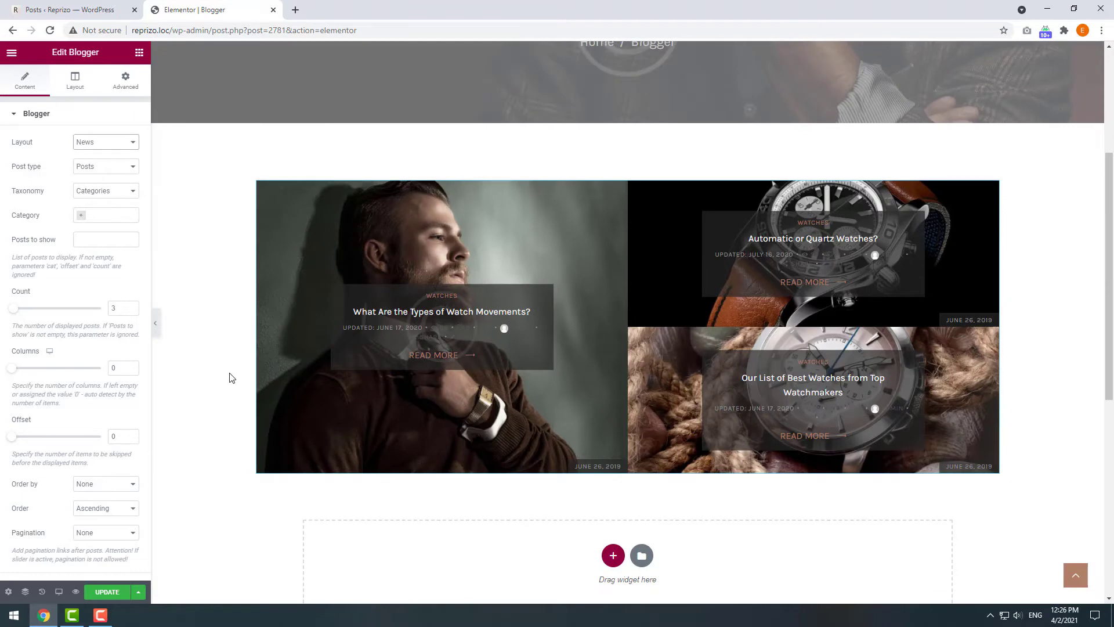
left_click(119, 145)
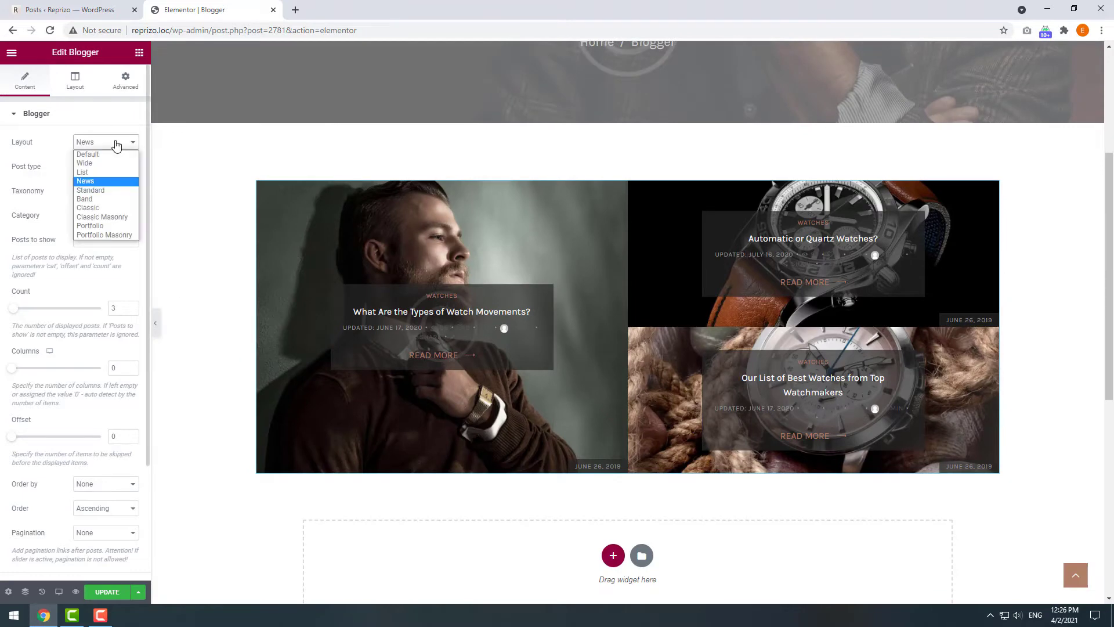
left_click(103, 208)
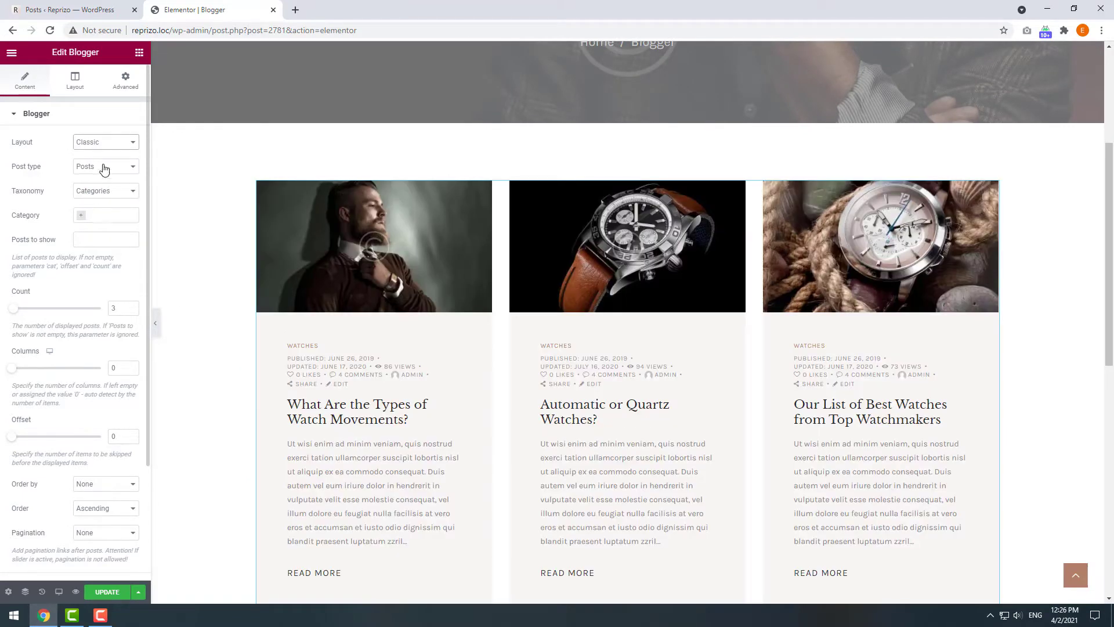
Step: Try the Portfolio and Standard layouts, return to Classic, and bring up the WordPress posts list
left_click(103, 148)
left_click(96, 230)
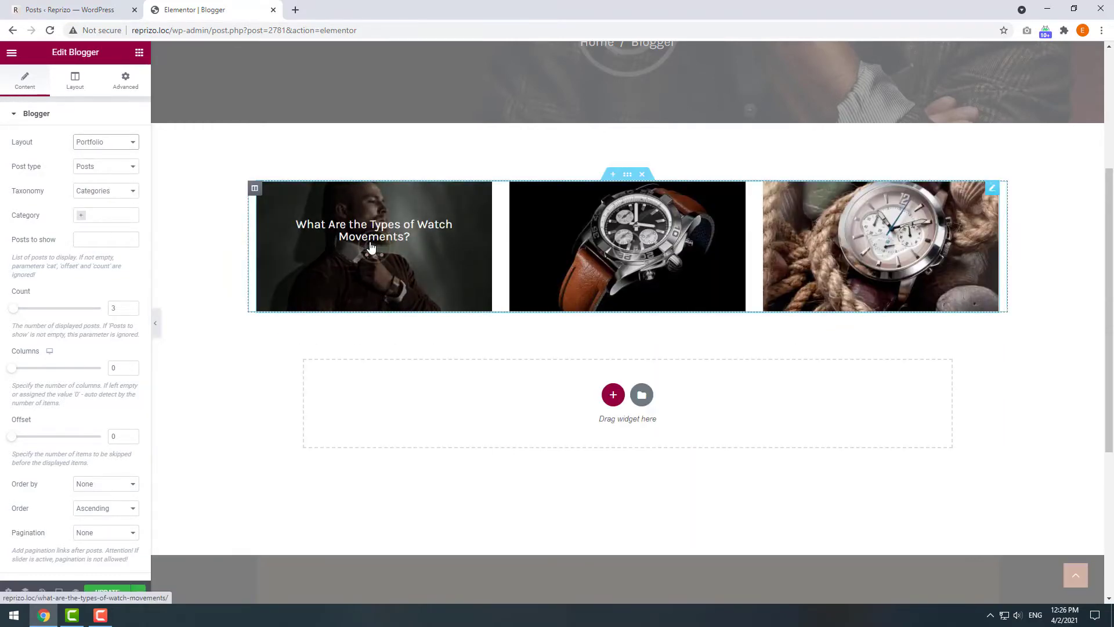
left_click(104, 142)
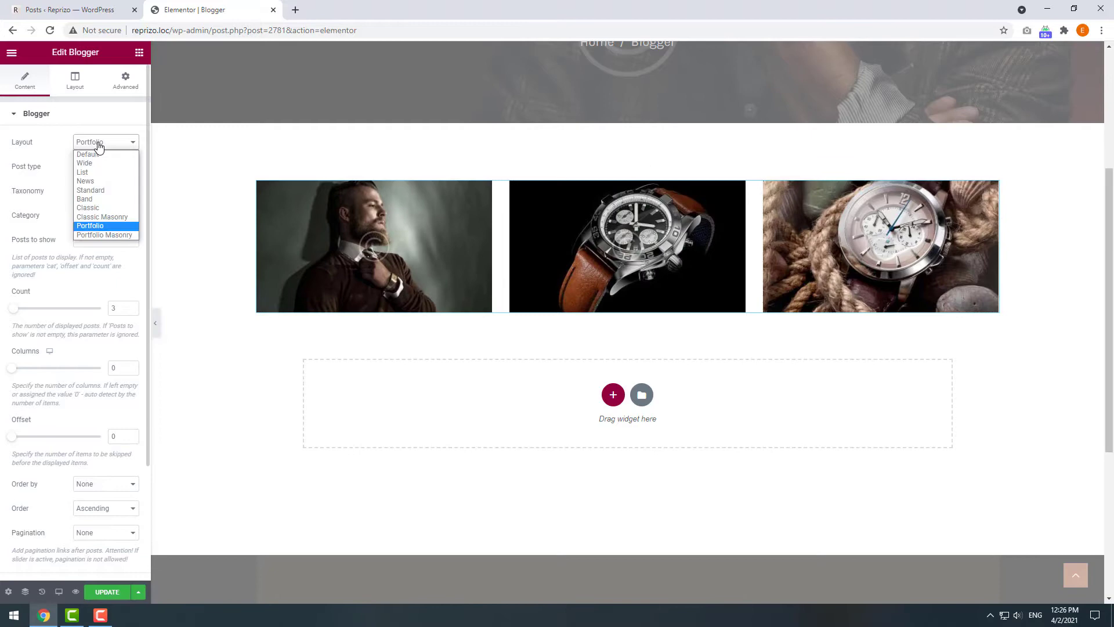
left_click(93, 191)
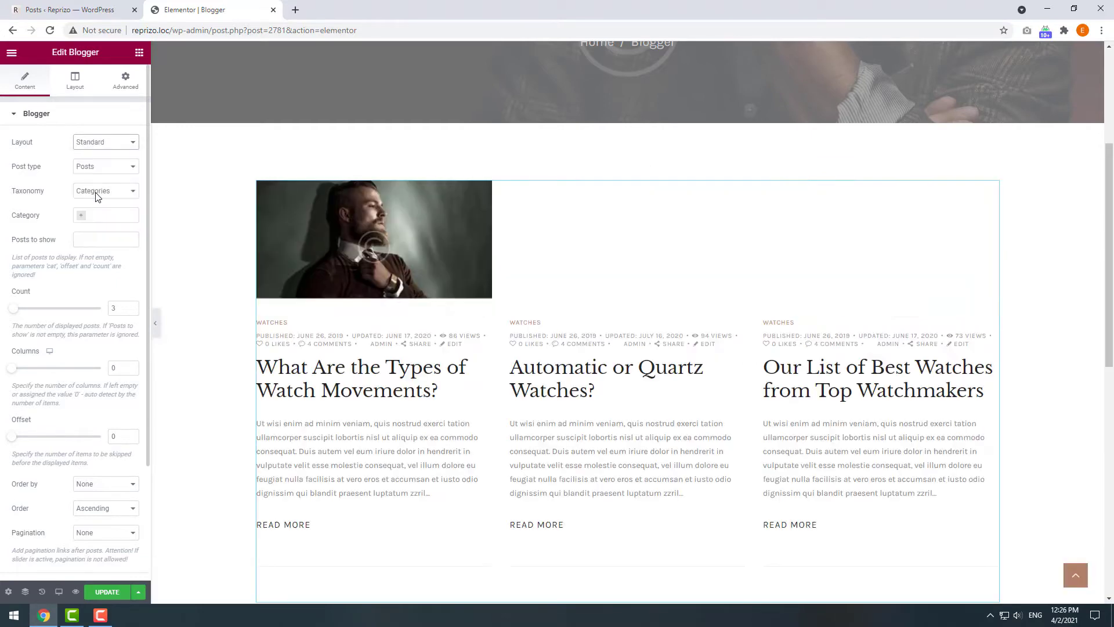
left_click(102, 142)
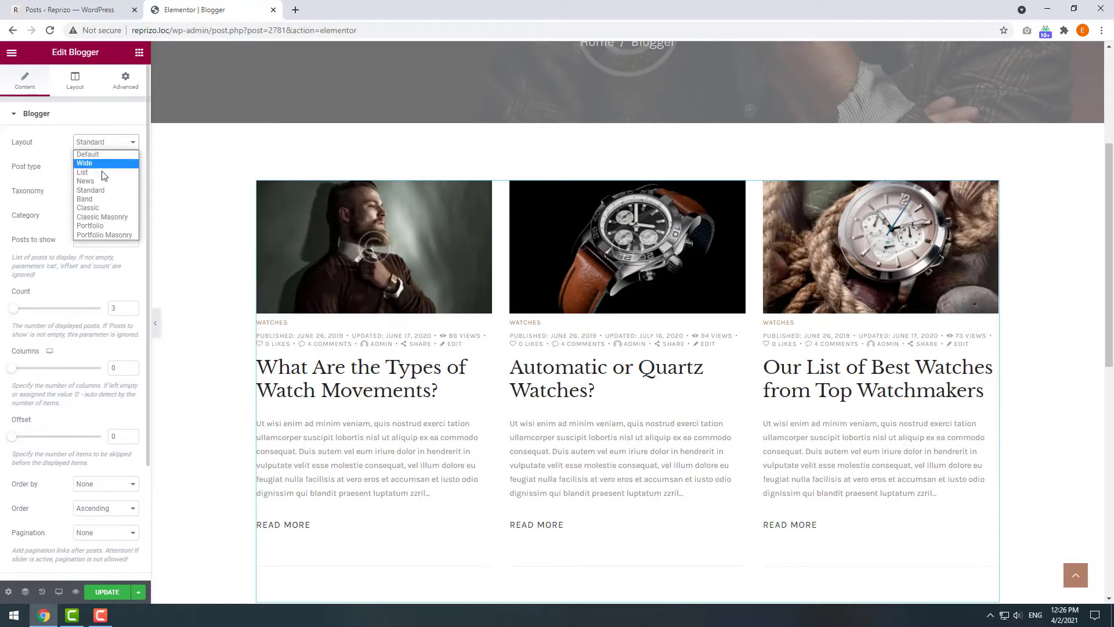
left_click(106, 208)
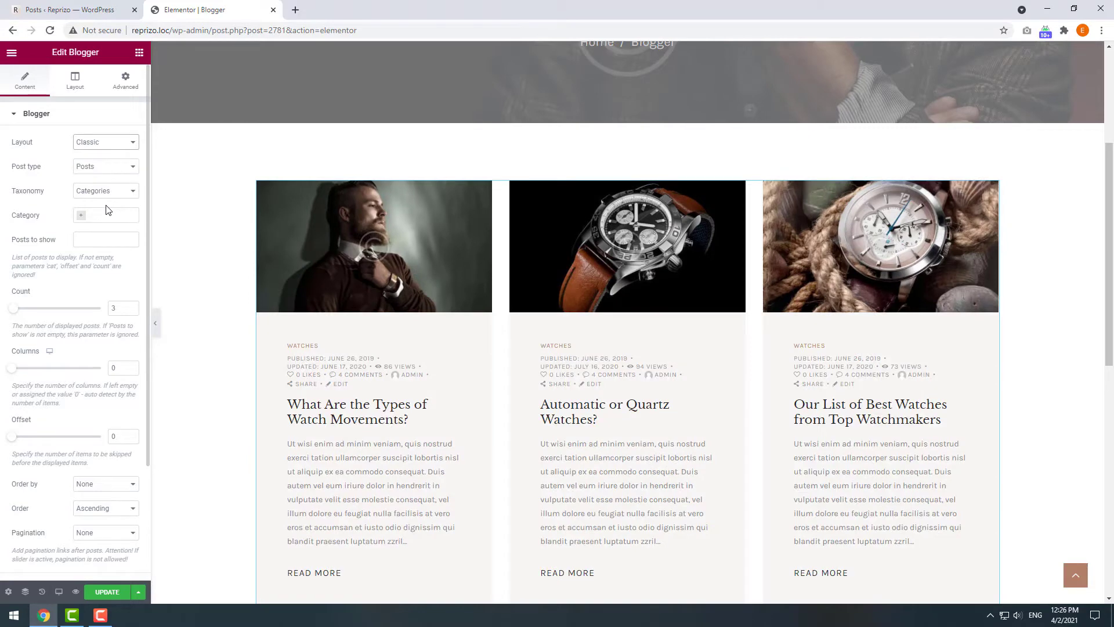
left_click(58, 9)
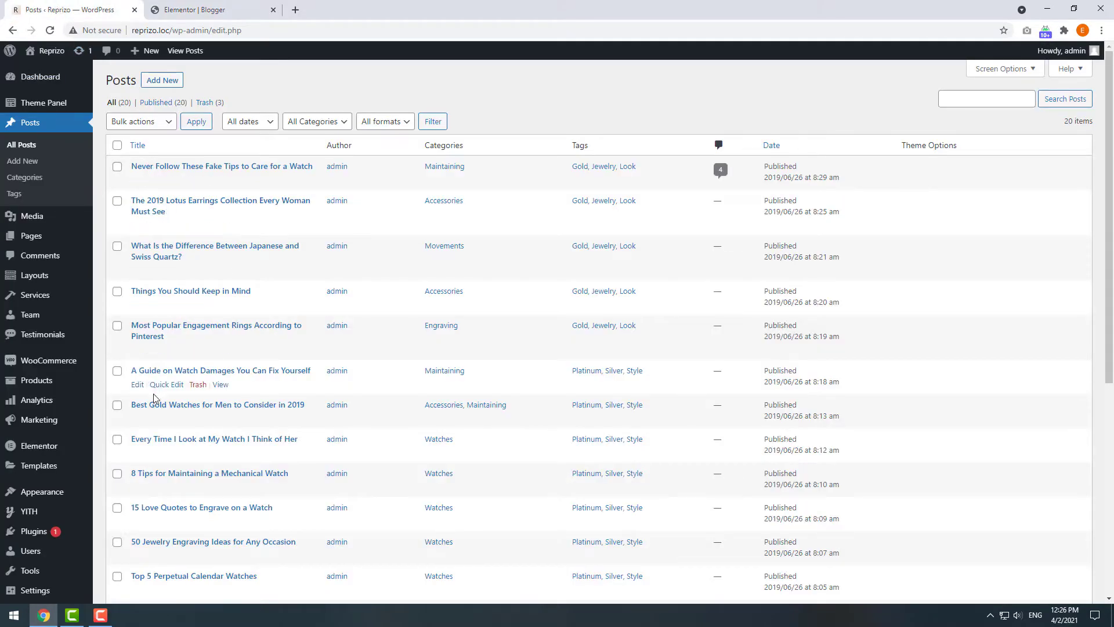
Step: Limit the Blogger widget to the hand-picked 'Best Gold Watches' post
left_click(194, 9)
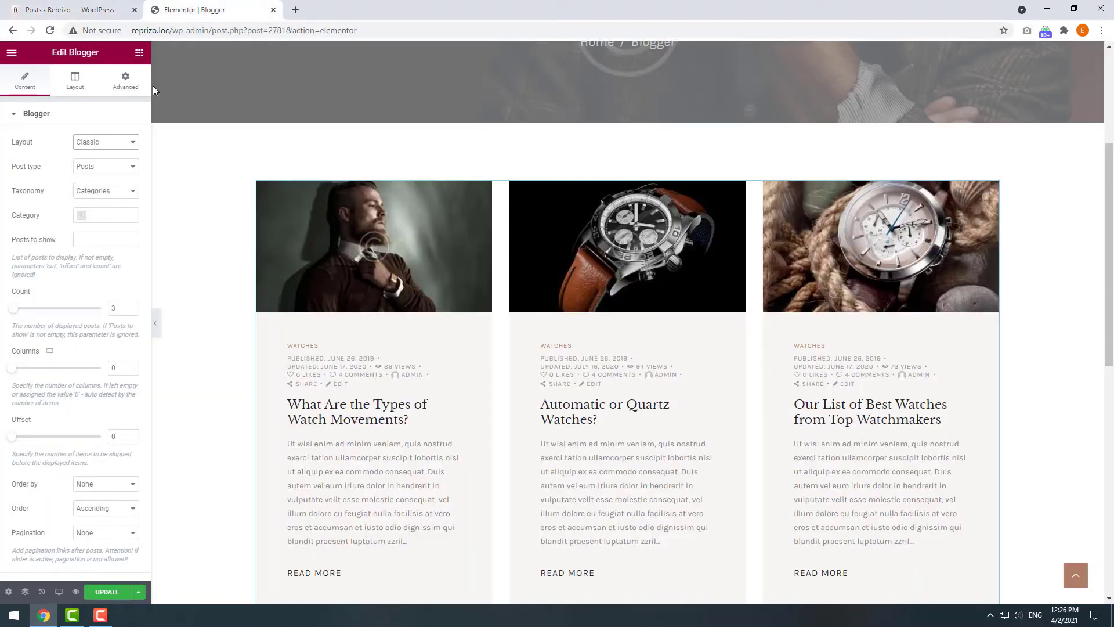
left_click(88, 242)
type("best")
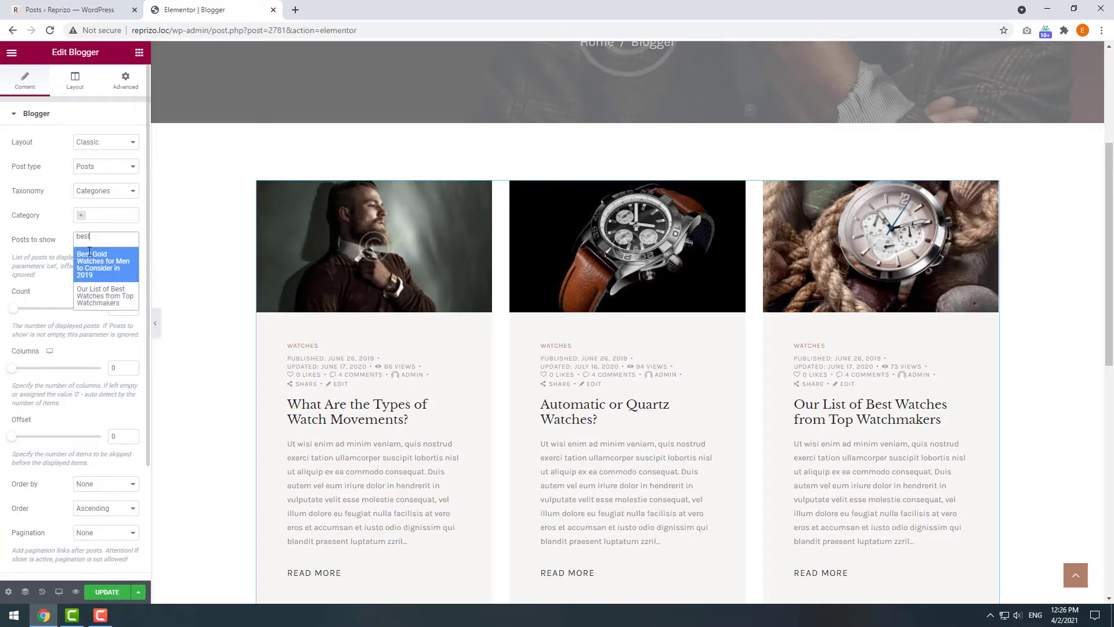
left_click(95, 270)
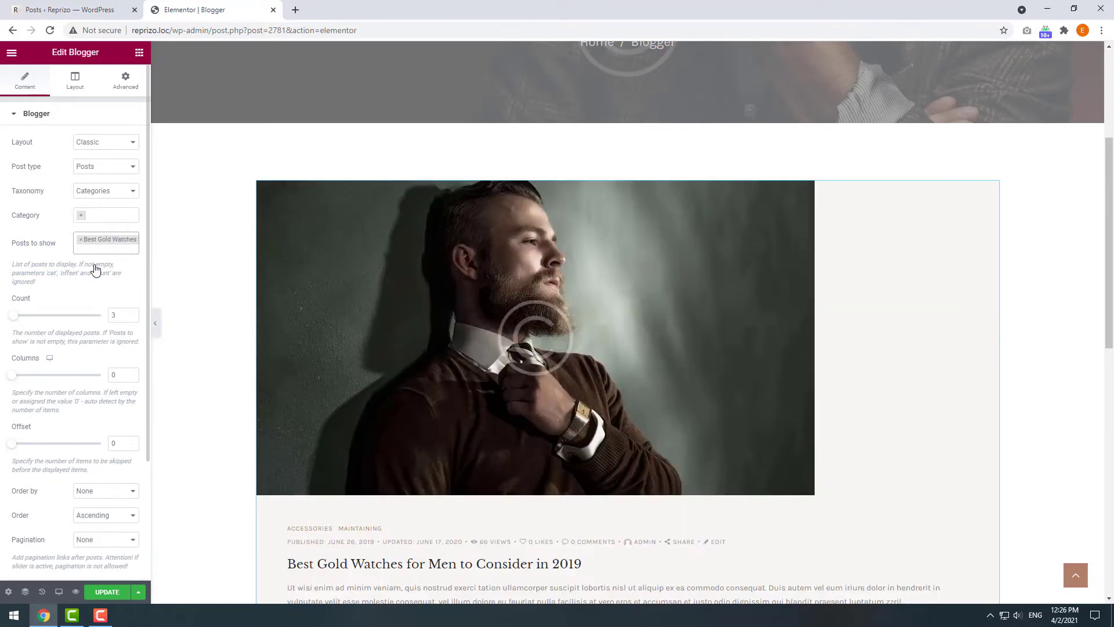
left_click(71, 5)
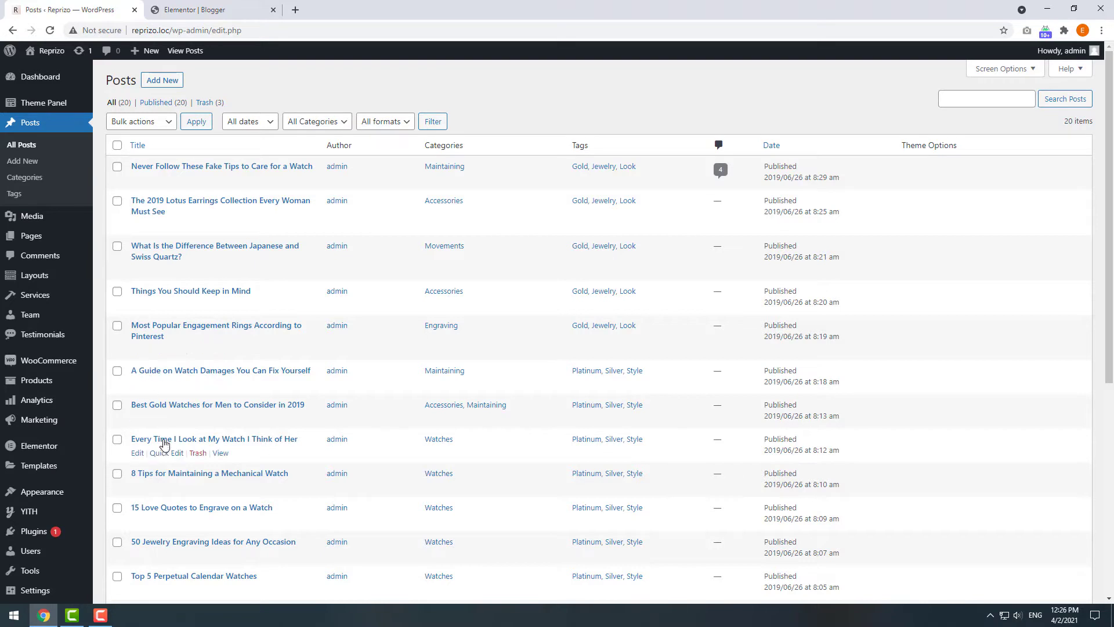
Step: Add the 'Every Time I Look at My Watch I Think of Her' post, set Count to 2, then clear both picks
left_click(192, 9)
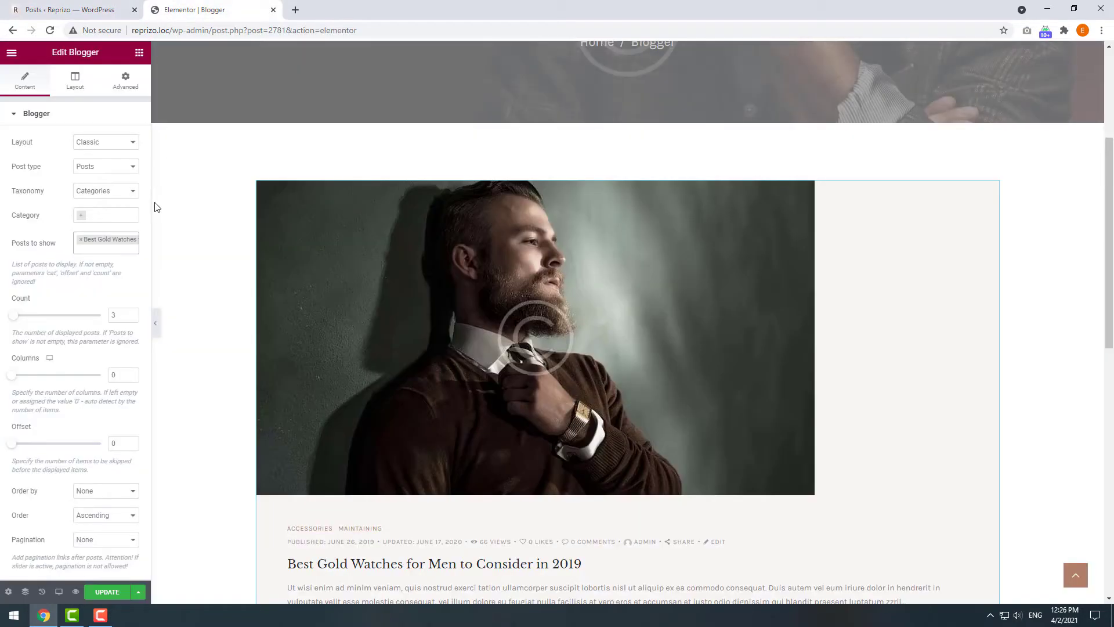
left_click(108, 250)
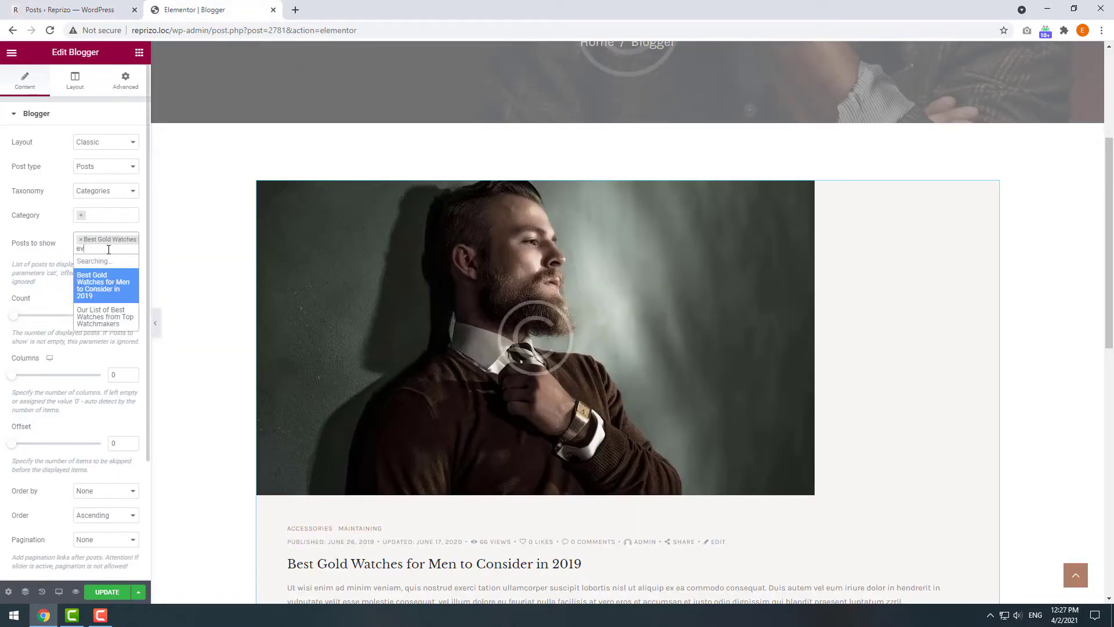
type("ev")
left_click(107, 275)
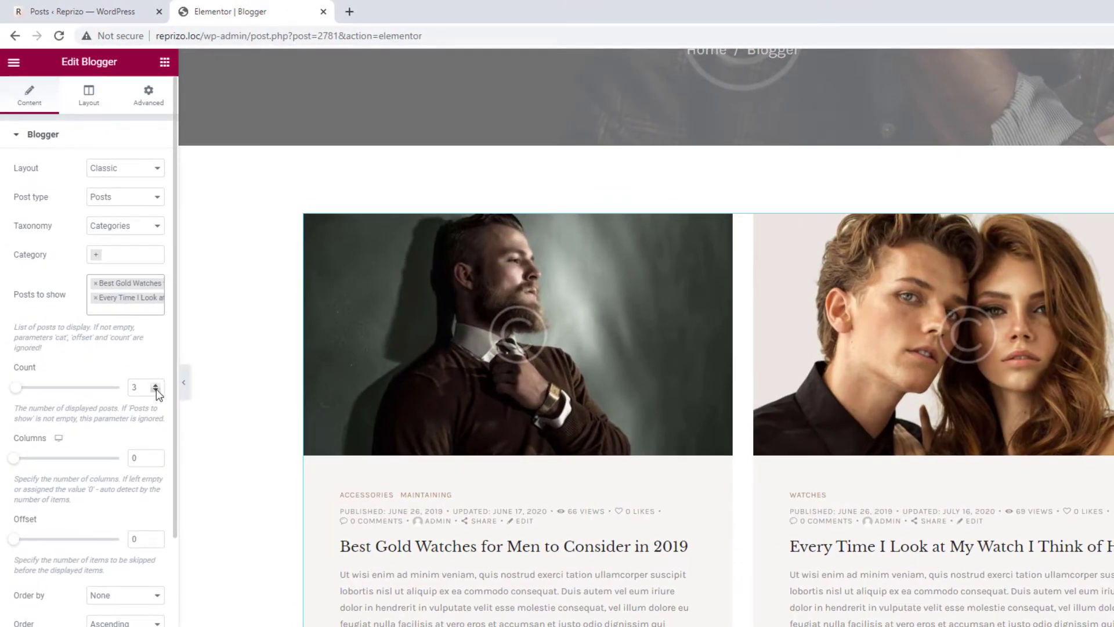
left_click(156, 391)
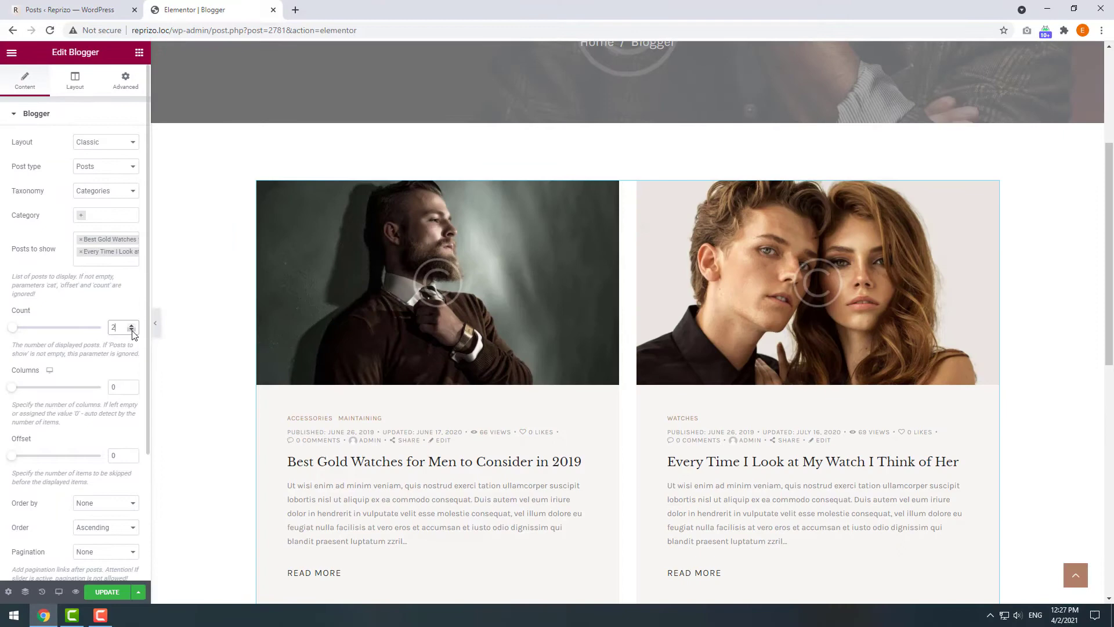
left_click(82, 240)
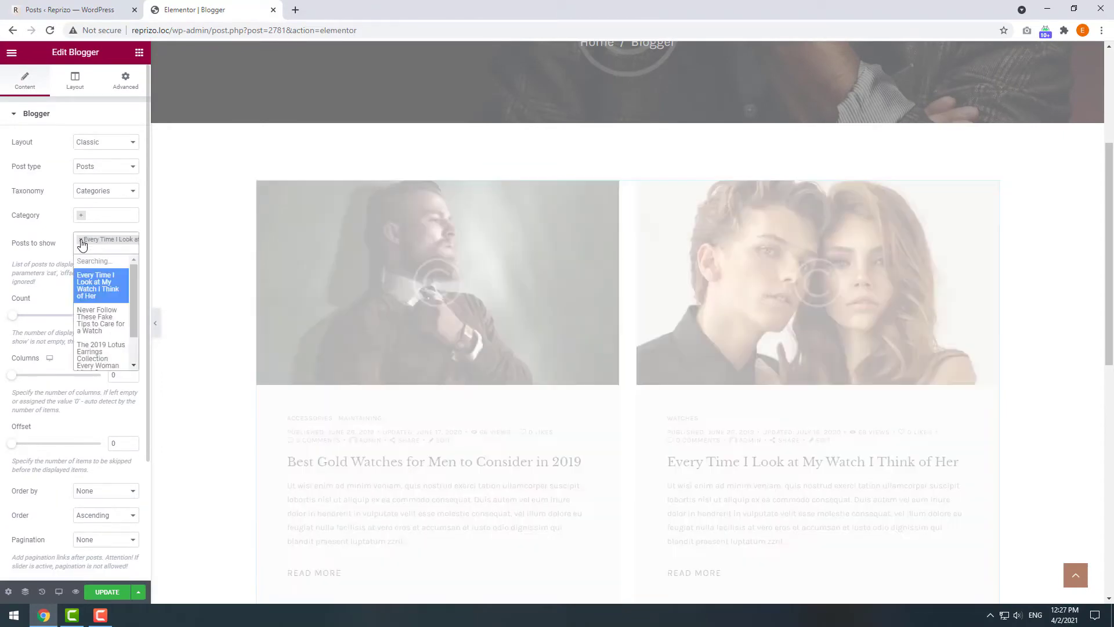
left_click(81, 239)
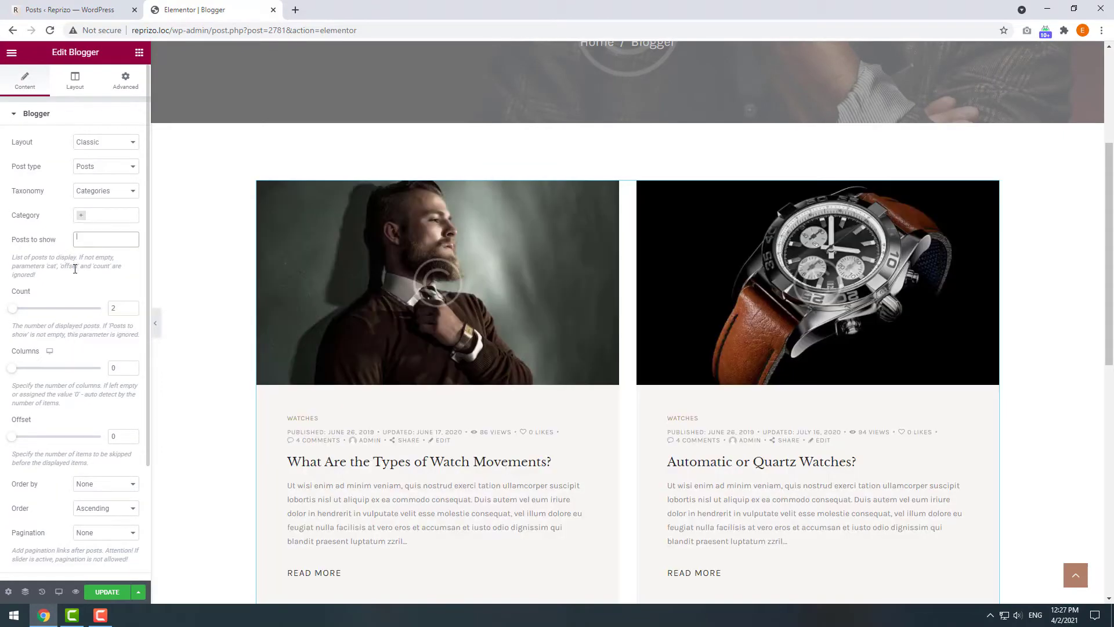
Step: Raise Count to 6 and set Columns to 2 so posts sit two per row
left_click(131, 306)
left_click(132, 306)
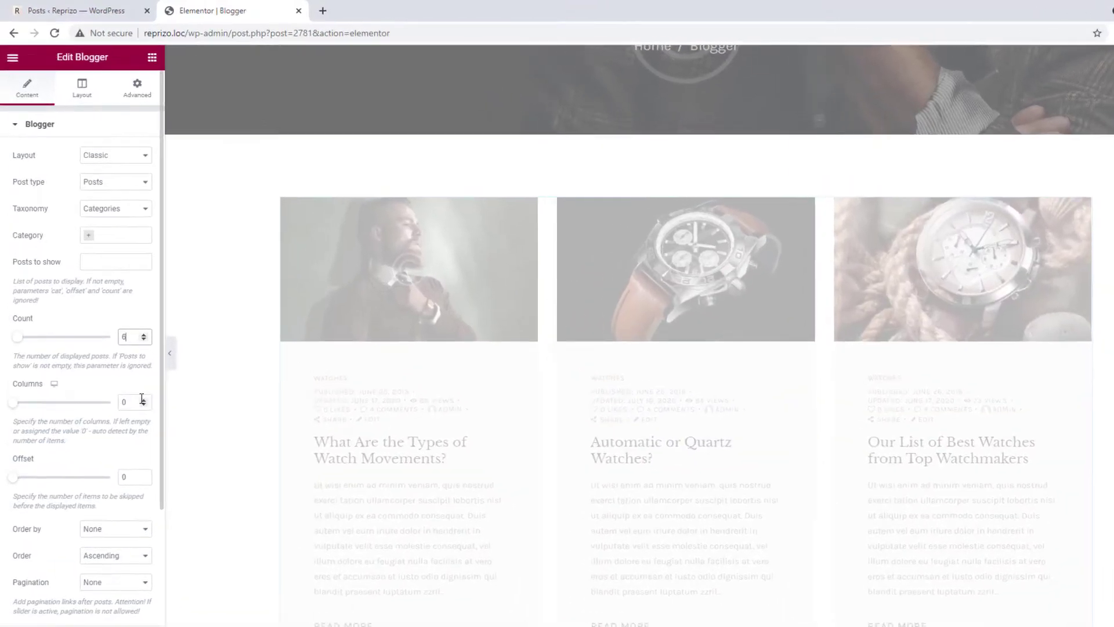
left_click(160, 446)
left_click(160, 445)
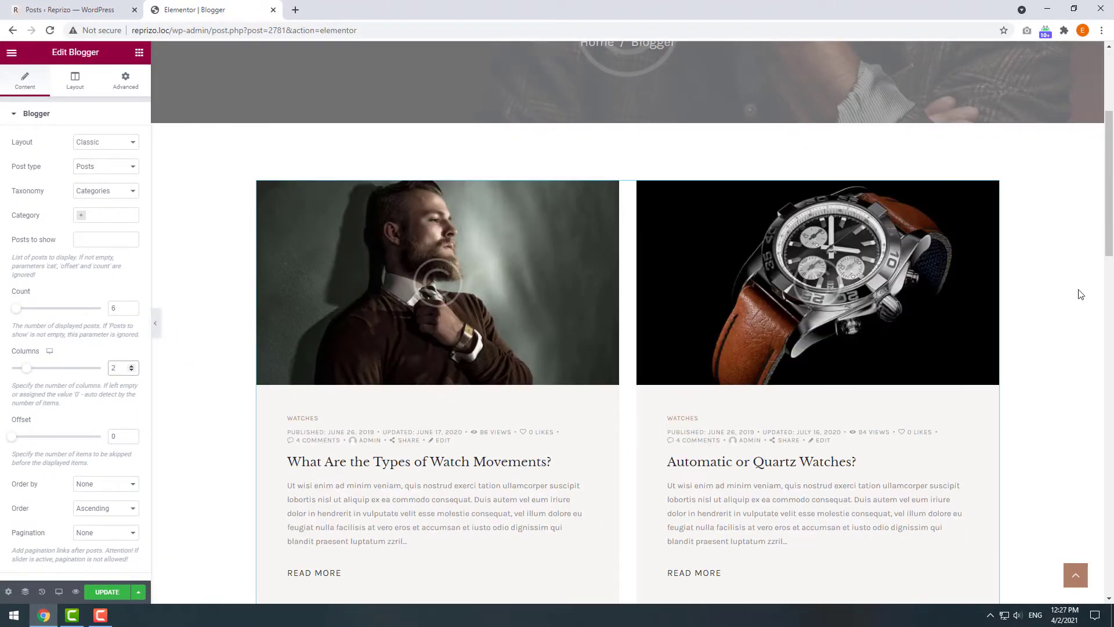
Step: Remove Rating, Edit link, Share links, Comments, Likes, Views and Modified date from the meta parts
left_click(75, 81)
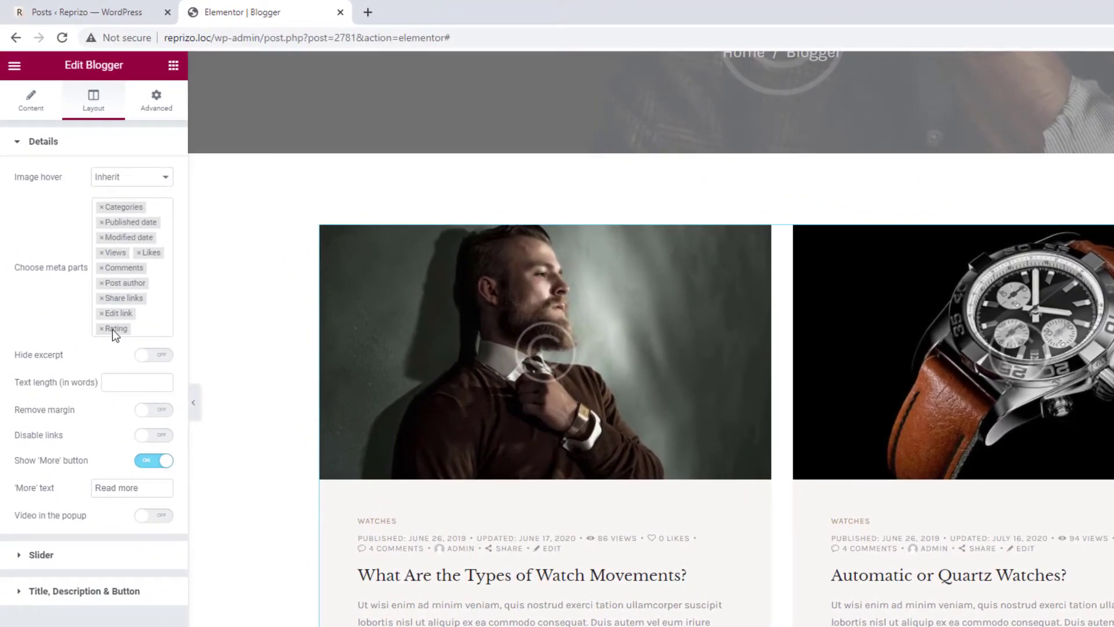
left_click(101, 328)
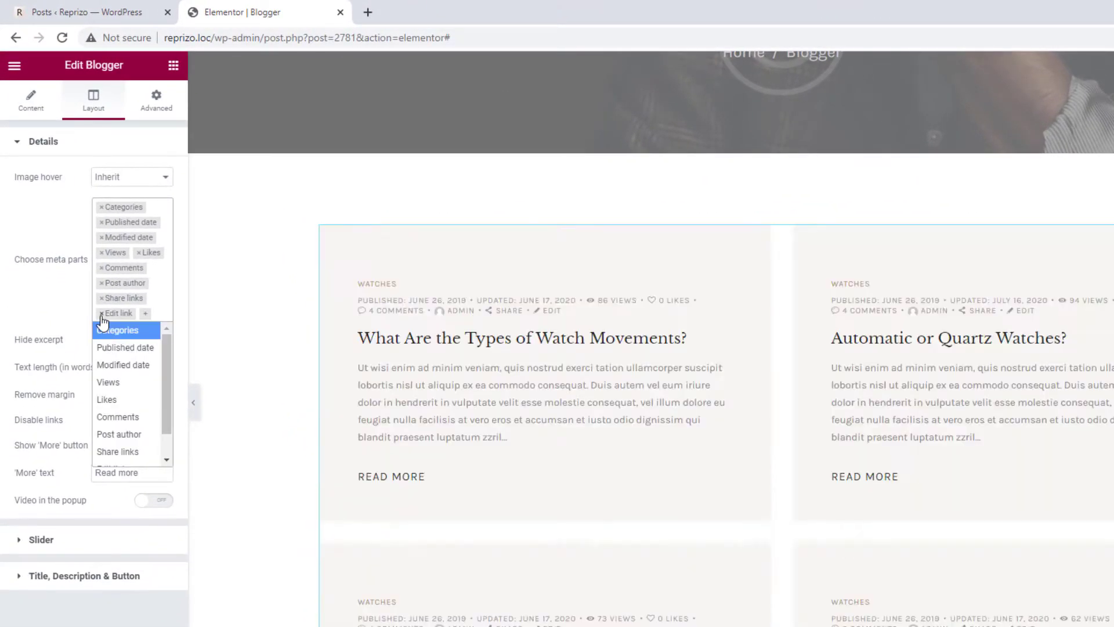
left_click(102, 314)
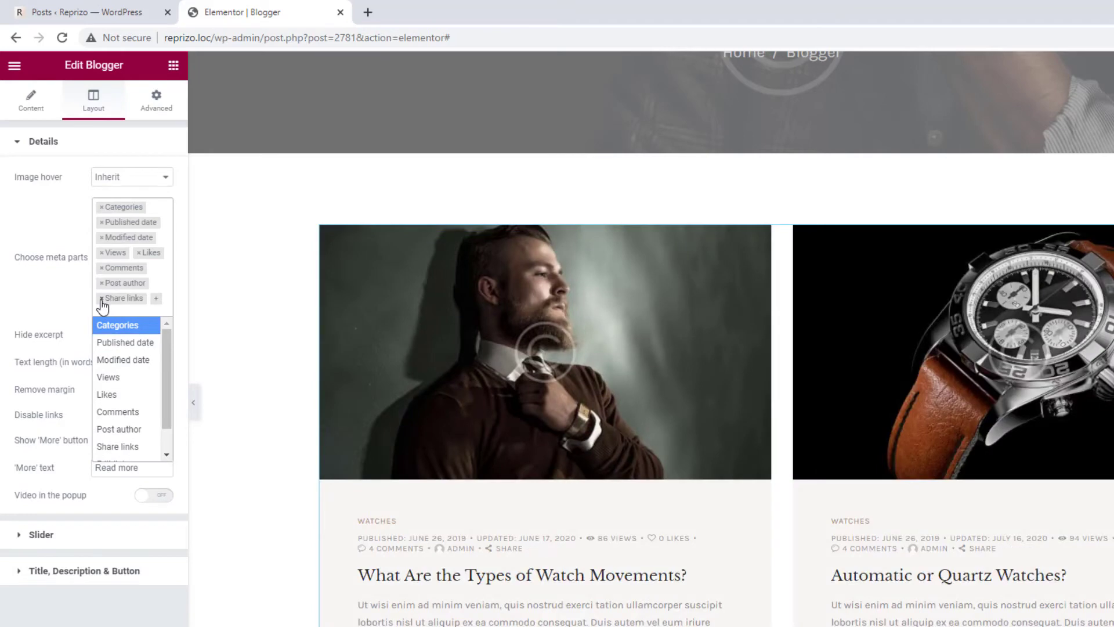
left_click(102, 298)
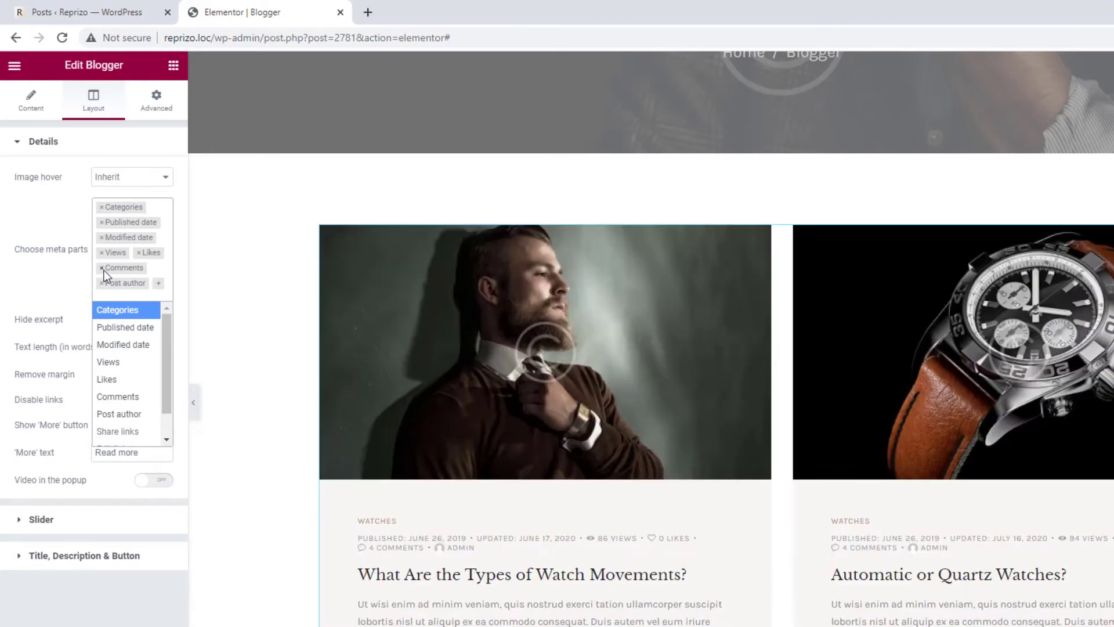
left_click(102, 268)
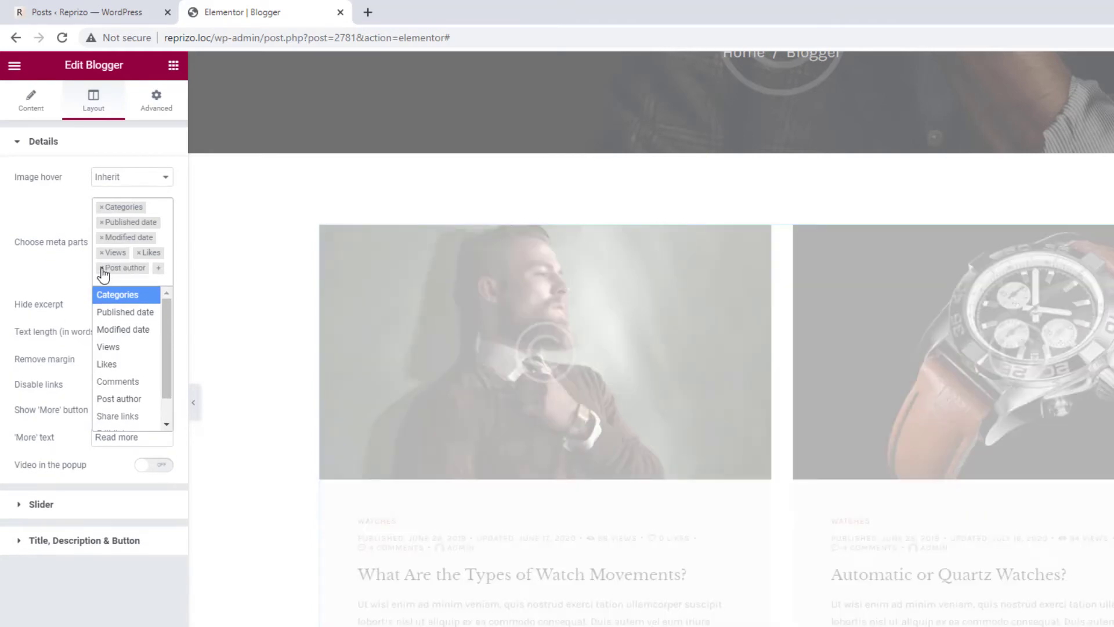
left_click(139, 252)
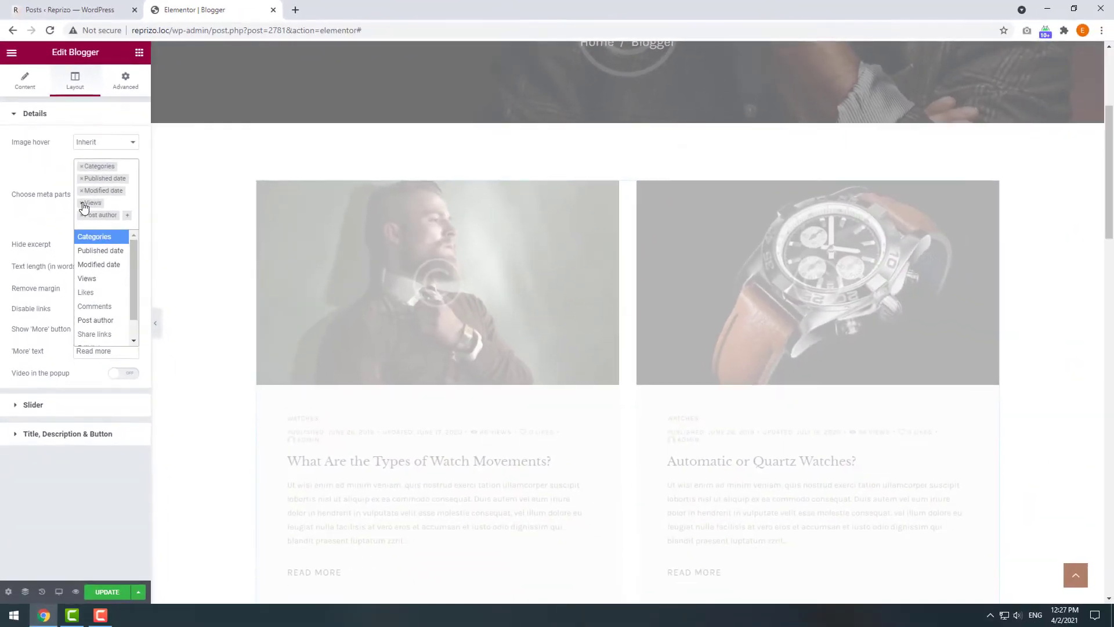
left_click(102, 253)
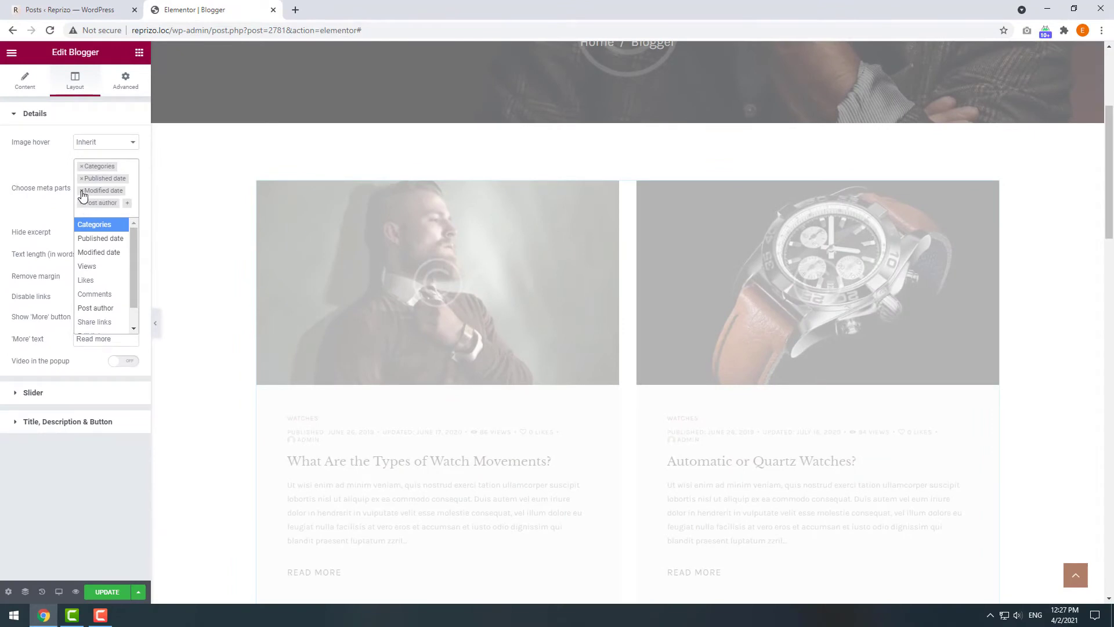
left_click(82, 191)
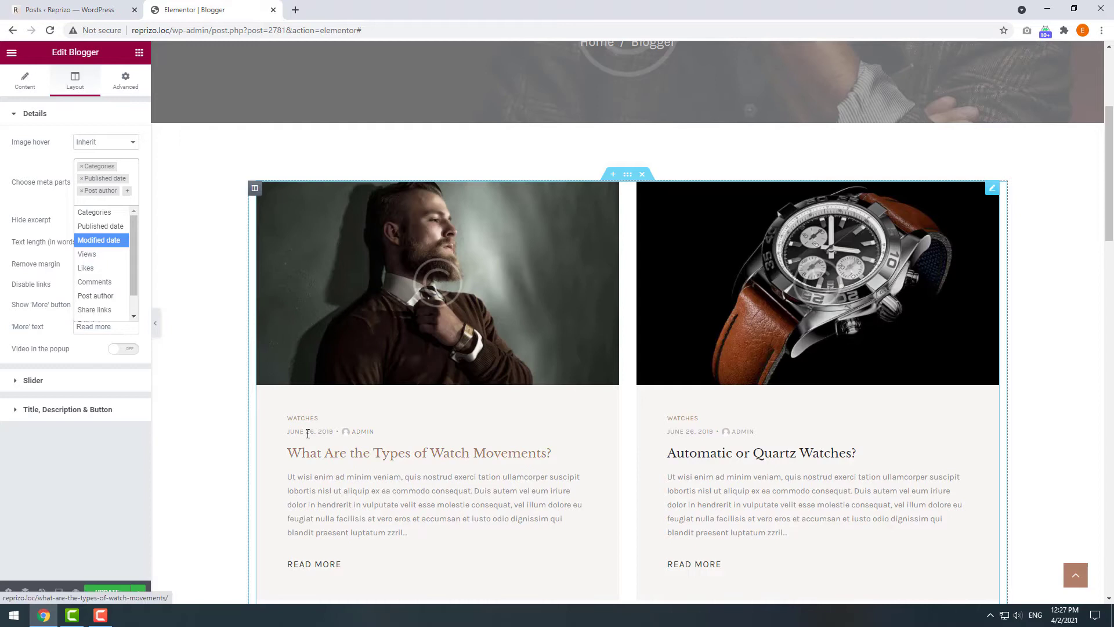
Step: Order the Blogger posts by Date in Descending order
left_click(24, 81)
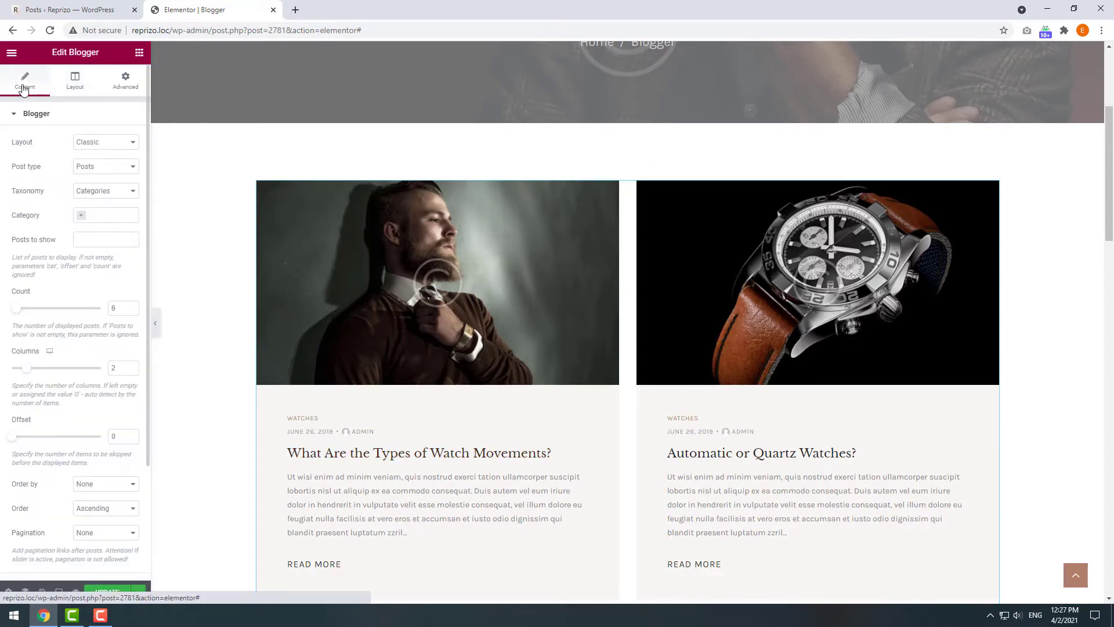
scroll(40, 201, "down", 2)
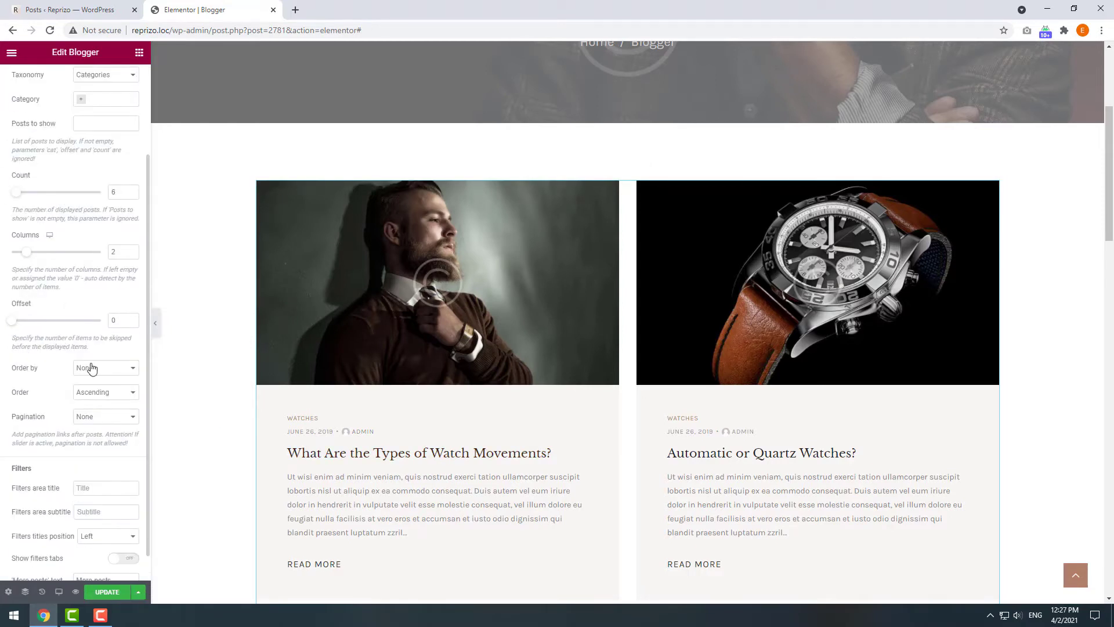
left_click(92, 368)
left_click(98, 398)
left_click(99, 395)
left_click(100, 405)
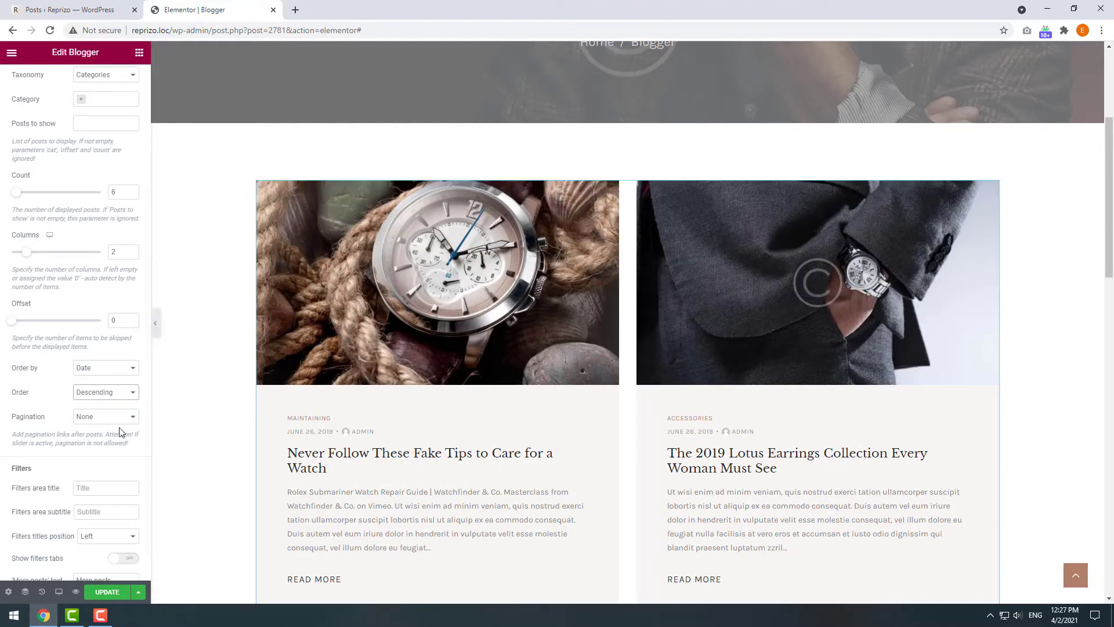
scroll(120, 432, "down", 1)
scroll(121, 431, "up", 5)
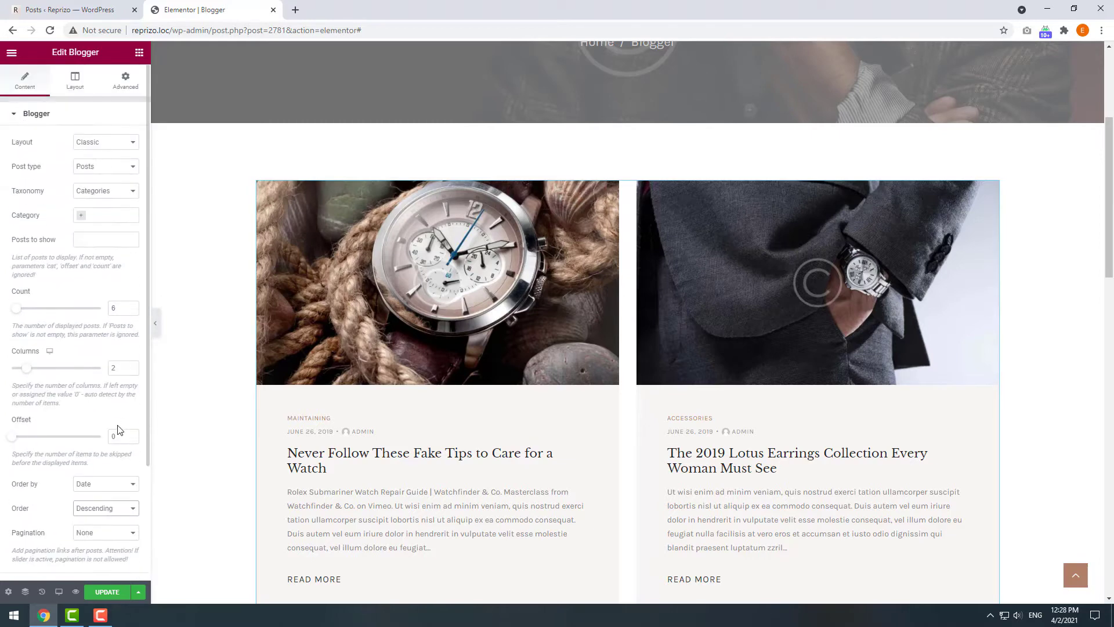
Step: Change the read-more 'More' text to 'Click here'
left_click(73, 87)
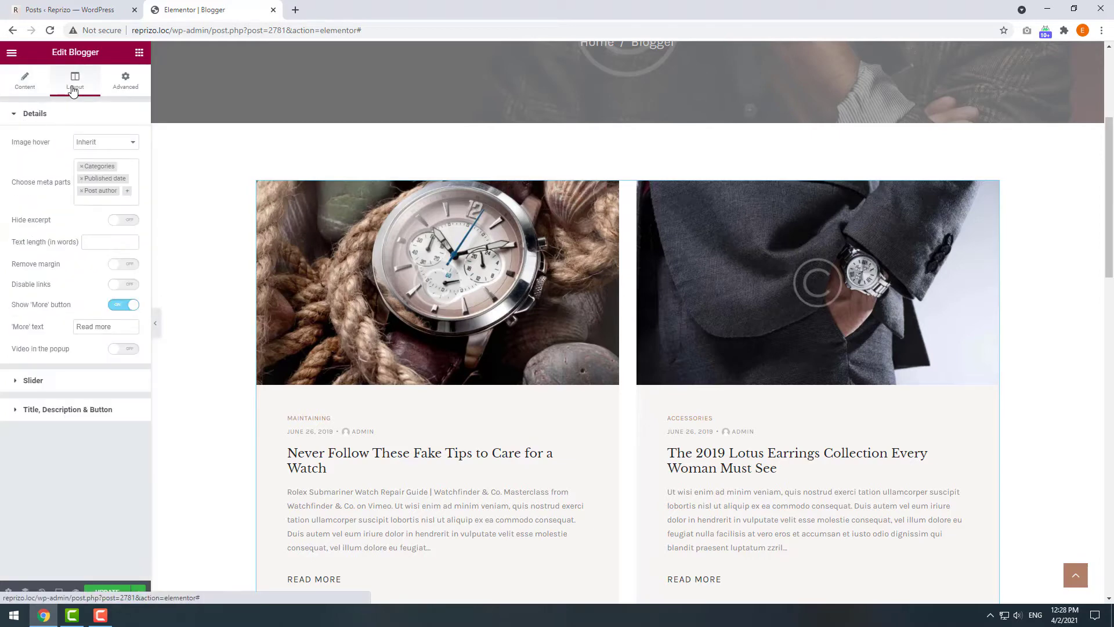
double_click(103, 327)
type("Click here")
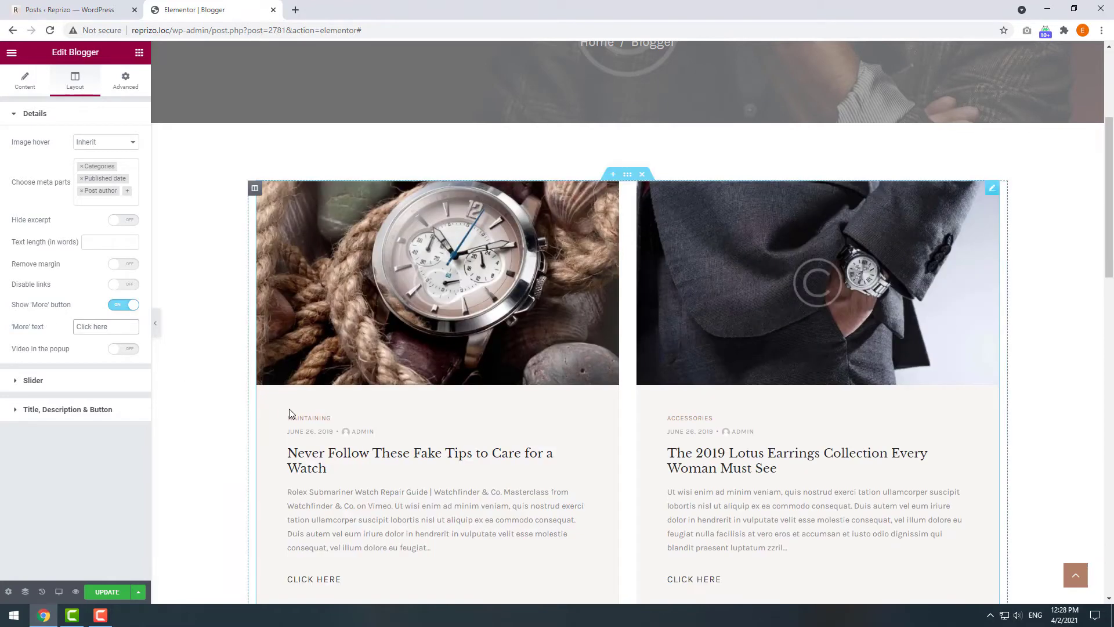
scroll(289, 408, "down", 1)
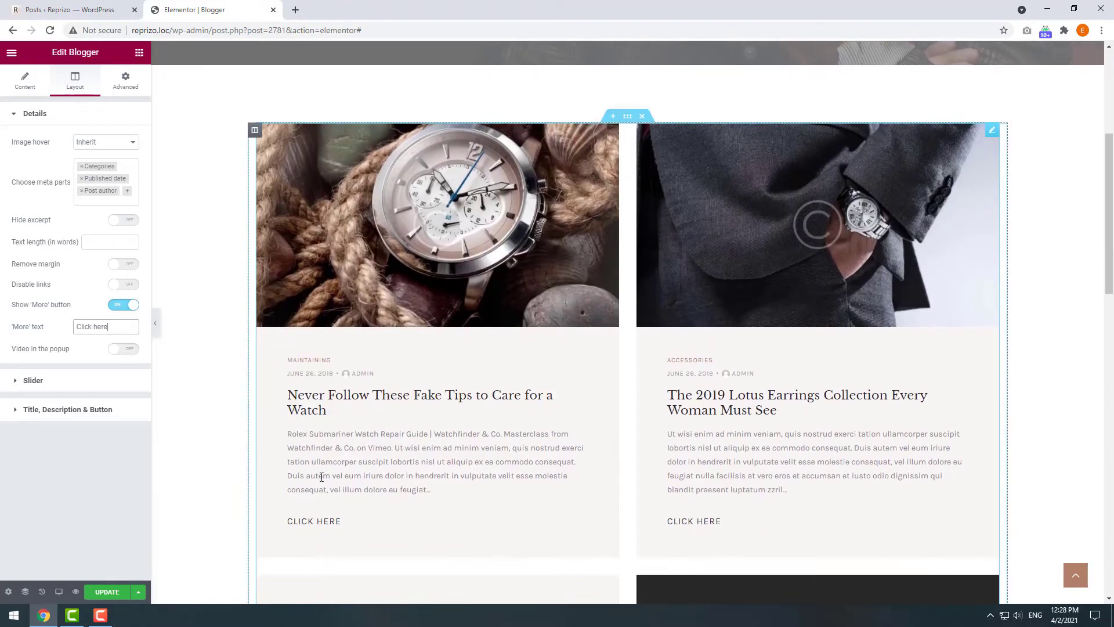
scroll(313, 532, "down", 2)
scroll(313, 529, "up", 4)
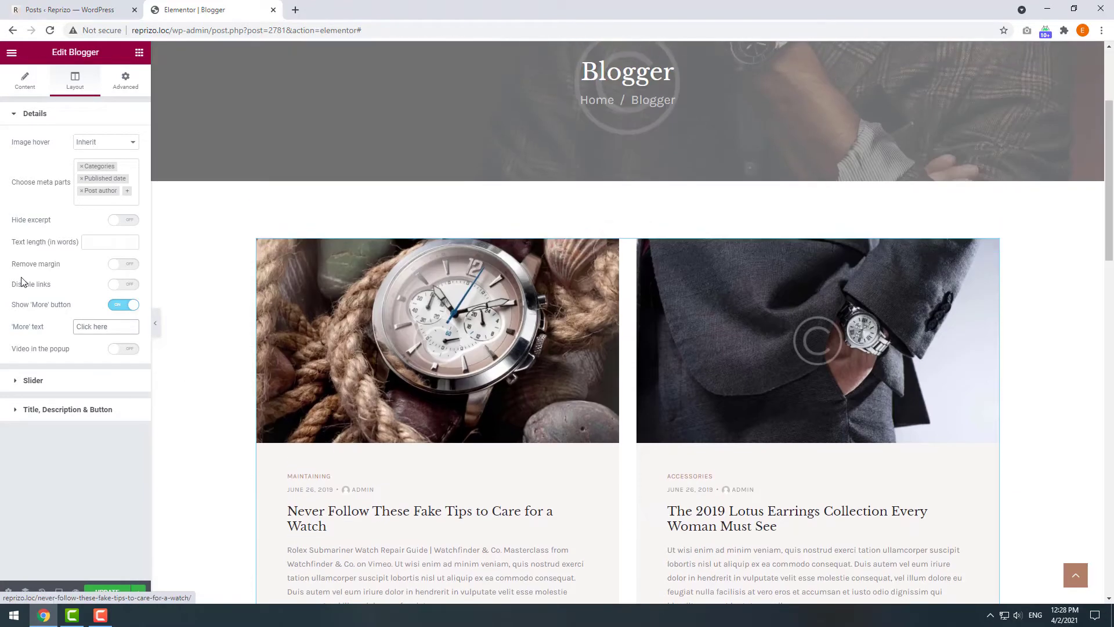
Step: Raise Count to 10 and set Pagination to Page numbers
left_click(26, 86)
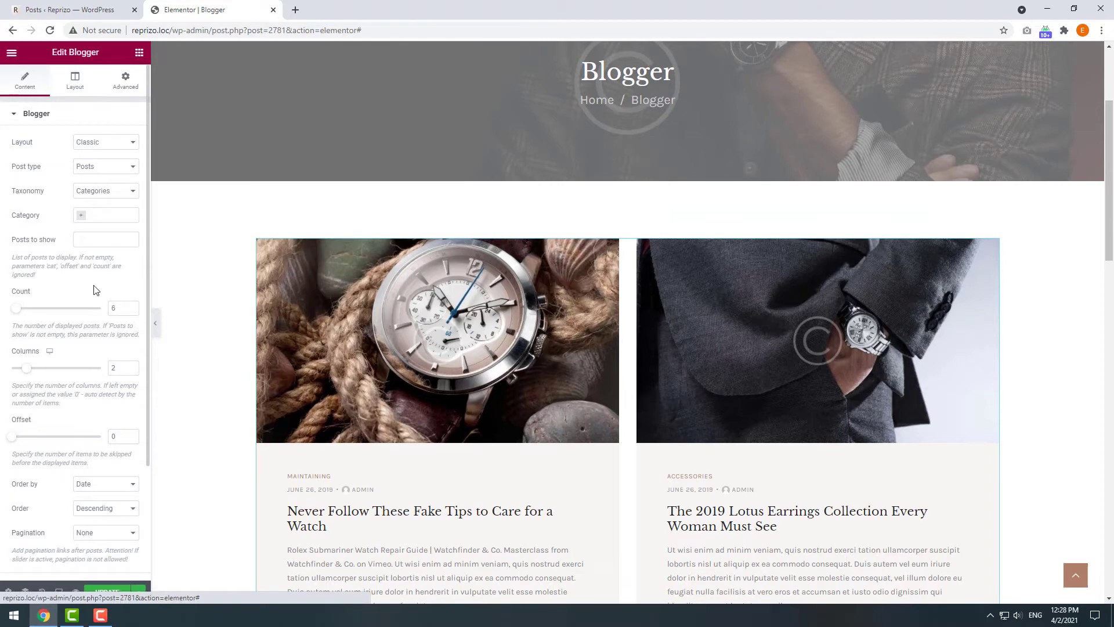
left_click(133, 309)
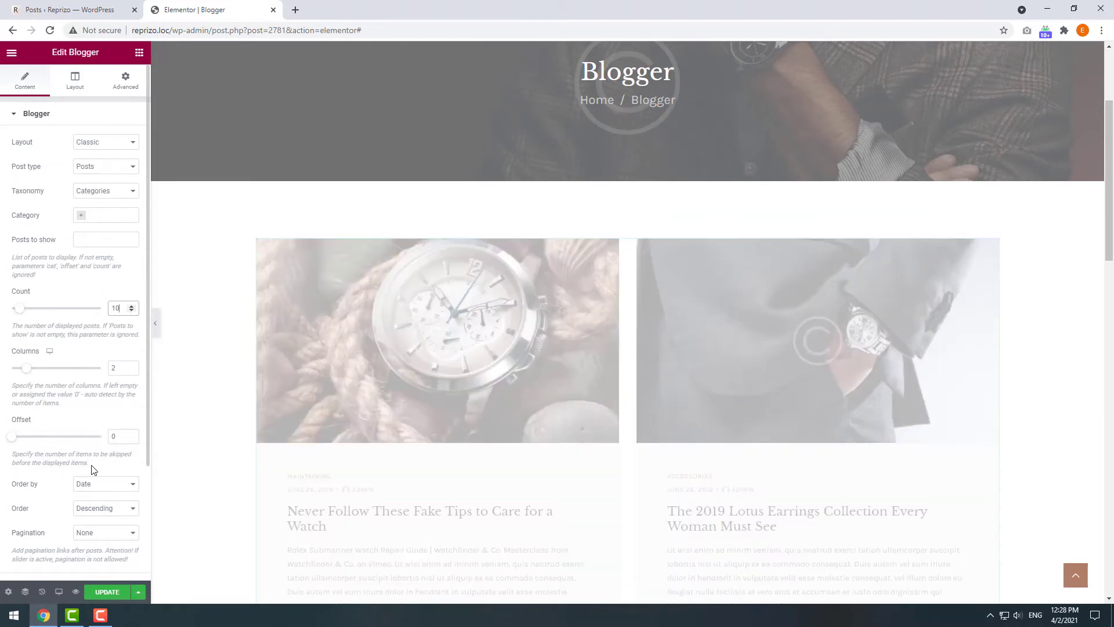
scroll(92, 476, "down", 2)
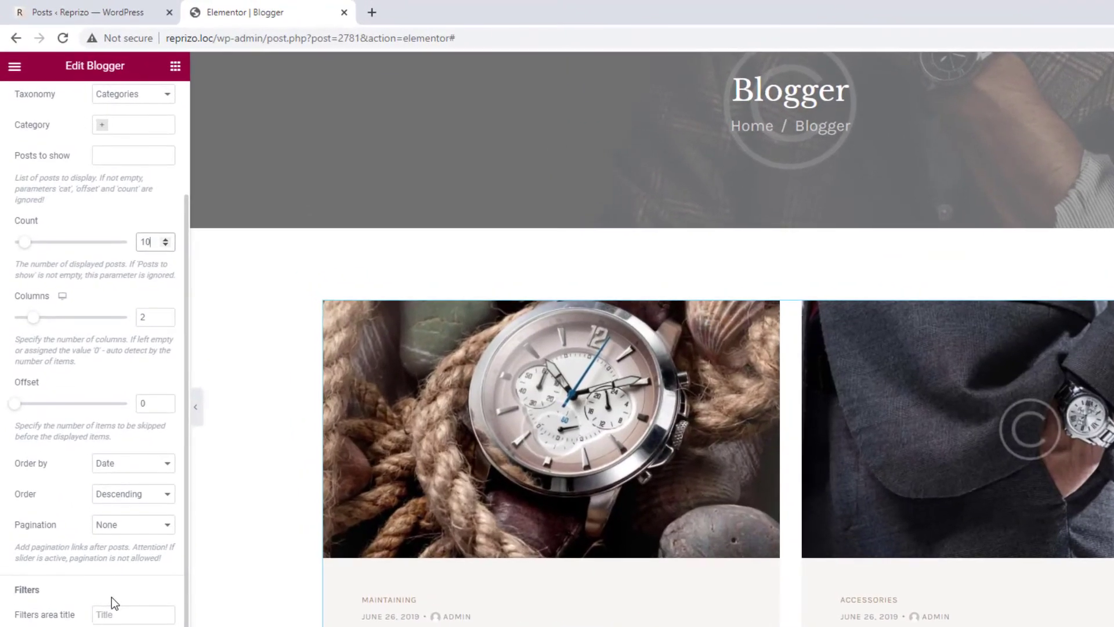
scroll(112, 598, "down", 1)
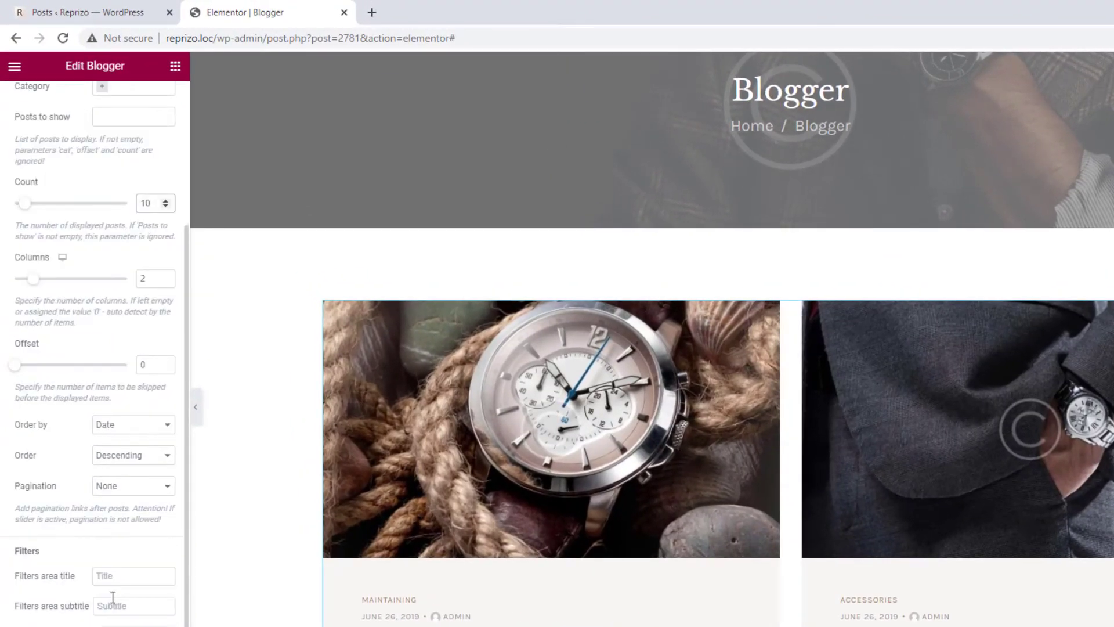
left_click(118, 493)
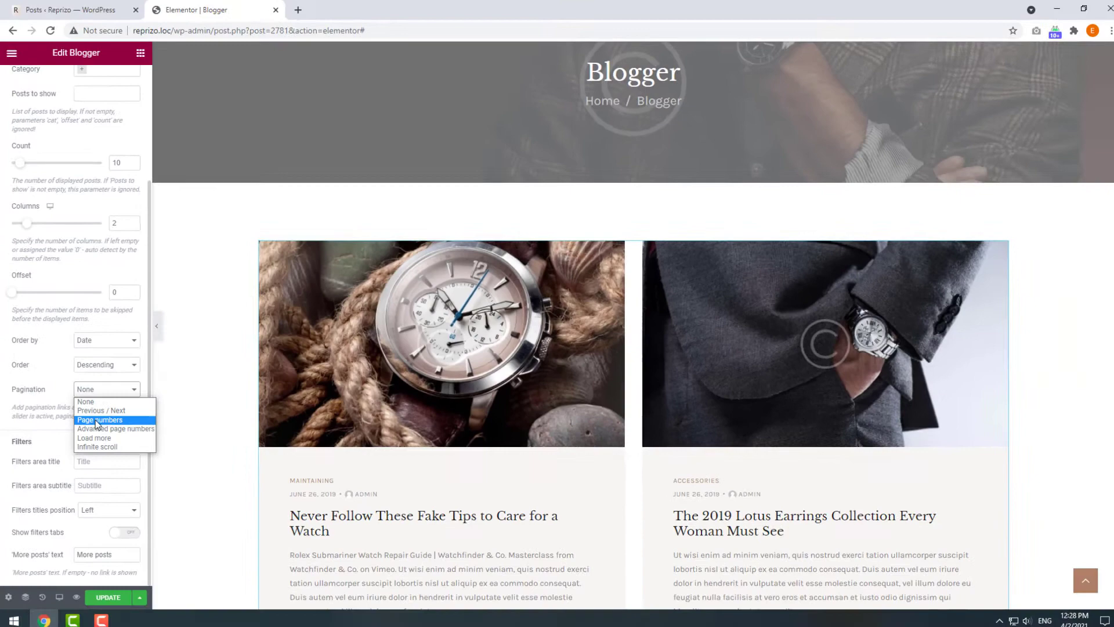
left_click(121, 525)
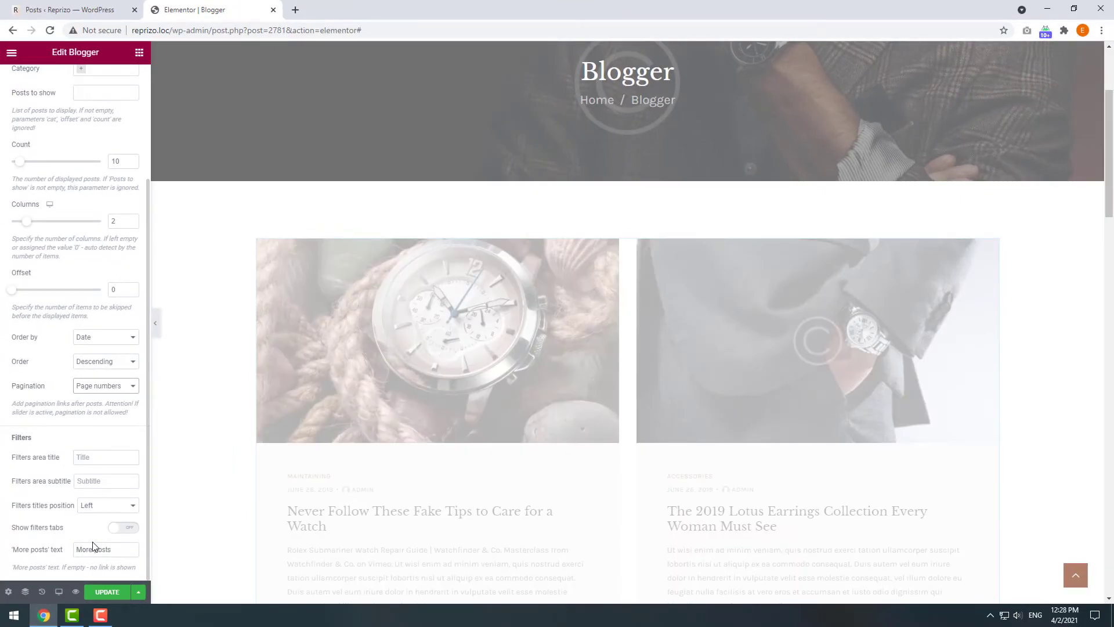
Step: Switch the Blogger widget's Pagination from Page numbers to Infinite scroll
scroll(259, 530, "down", 10)
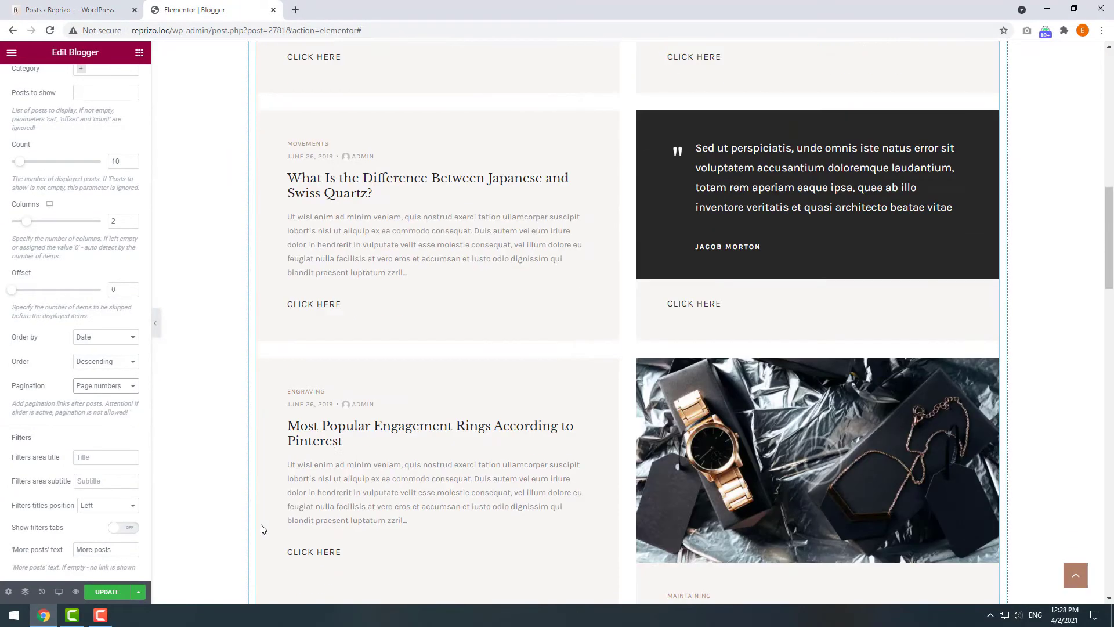
scroll(261, 526, "down", 5)
scroll(246, 527, "down", 10)
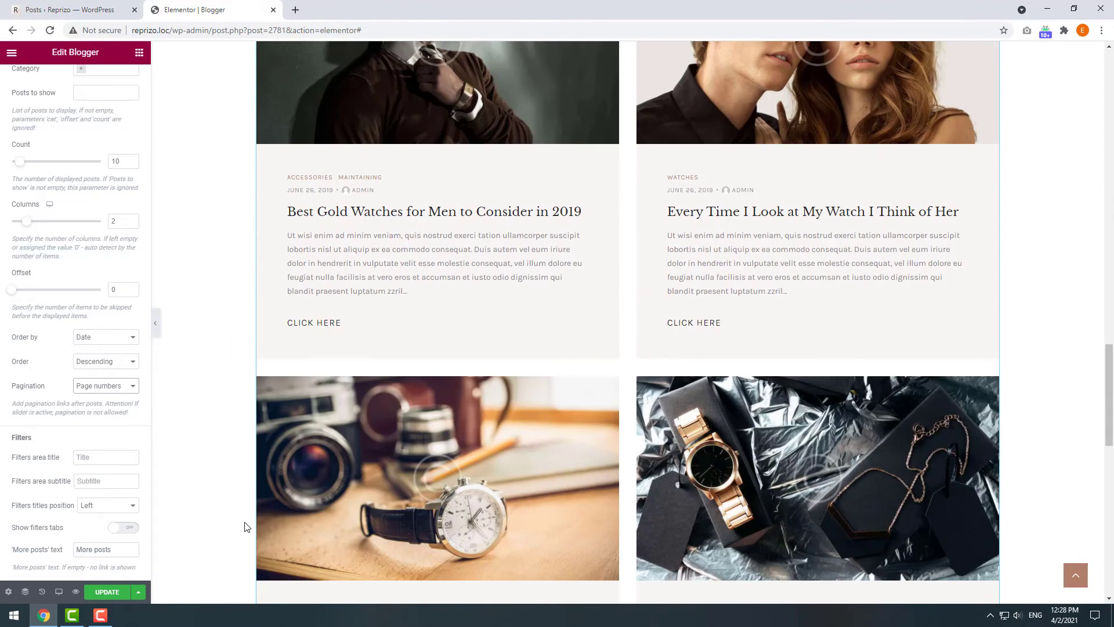
scroll(244, 526, "down", 5)
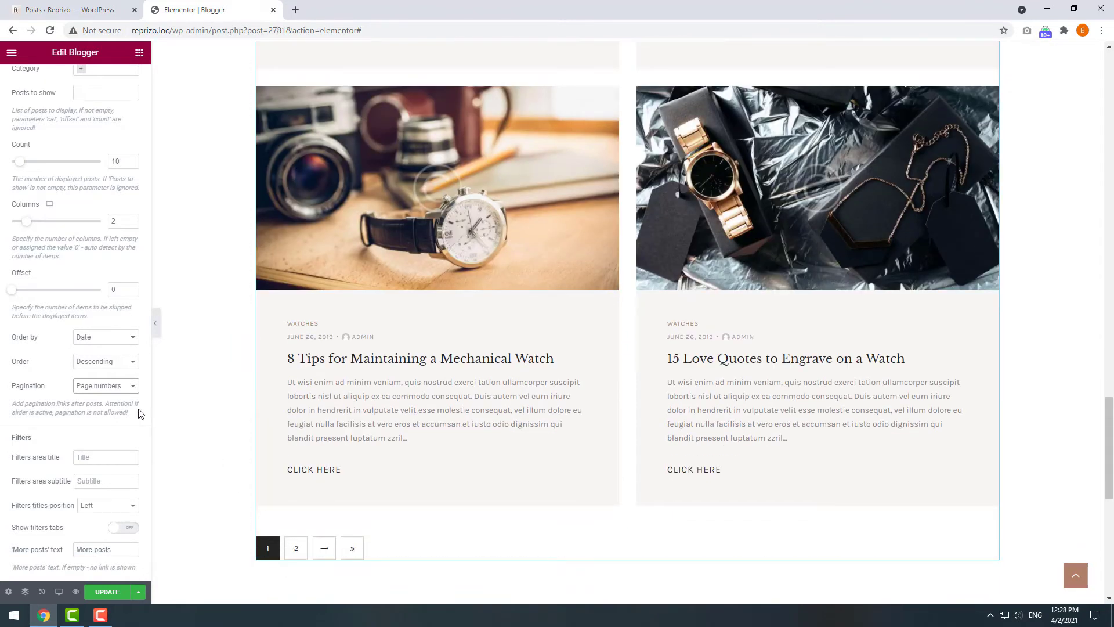
left_click(110, 389)
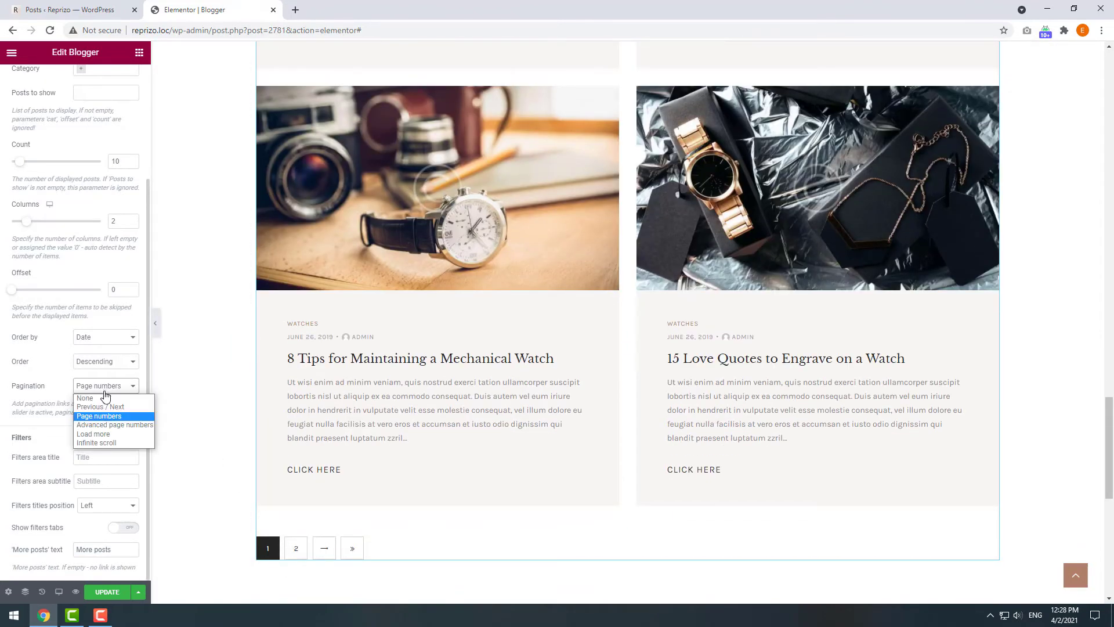
left_click(102, 443)
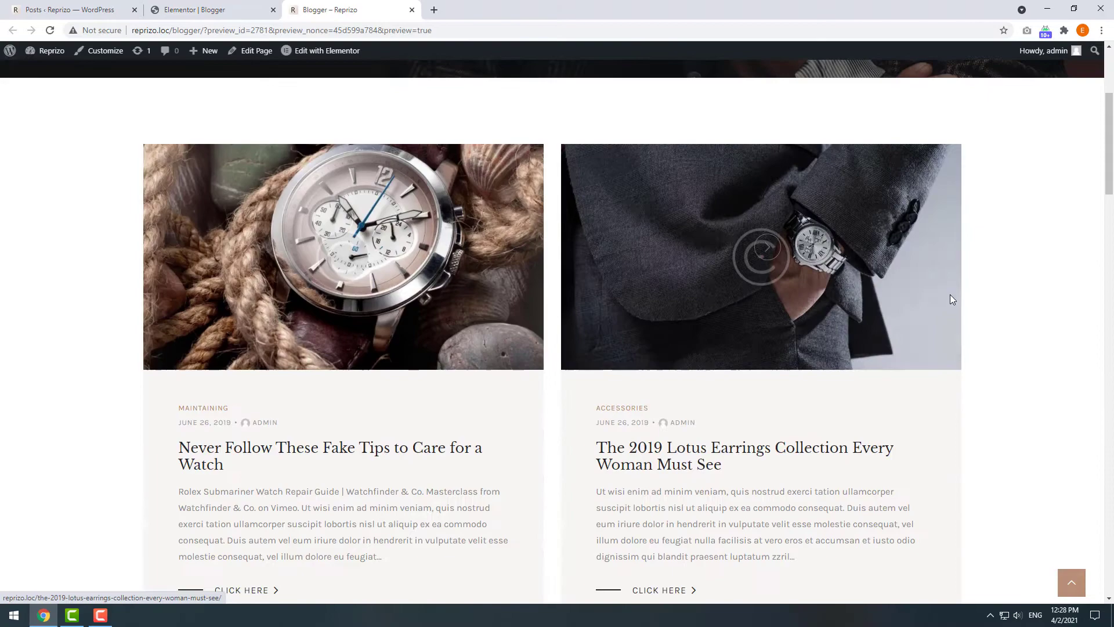
Step: Scroll to the bottom of the preview so more posts load, then jump back to the top
scroll(949, 295, "down", 20)
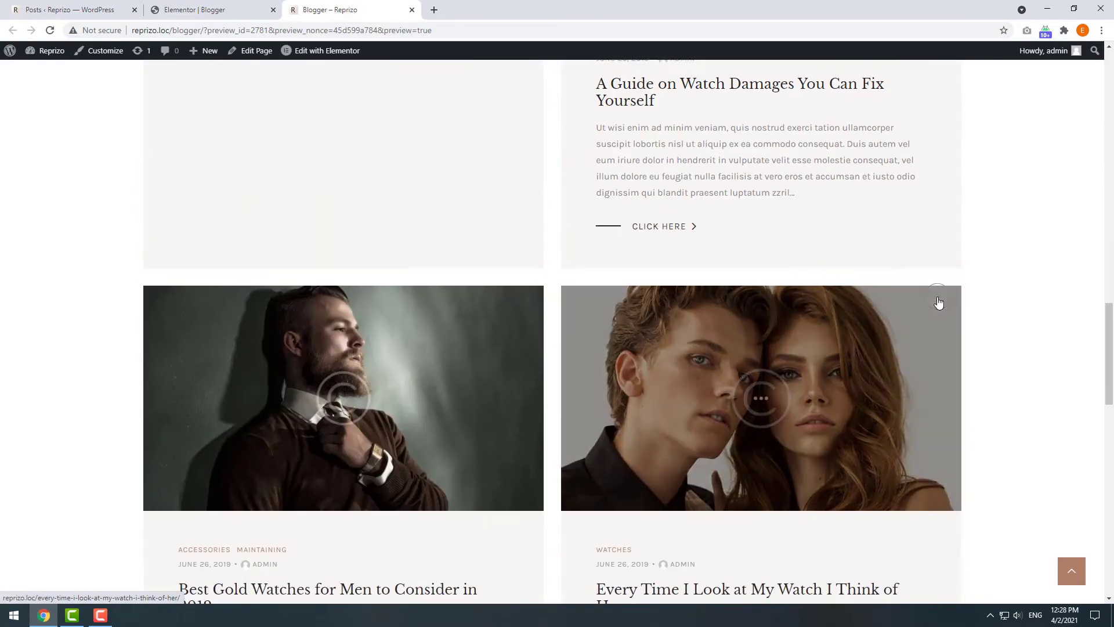
scroll(941, 306, "down", 9)
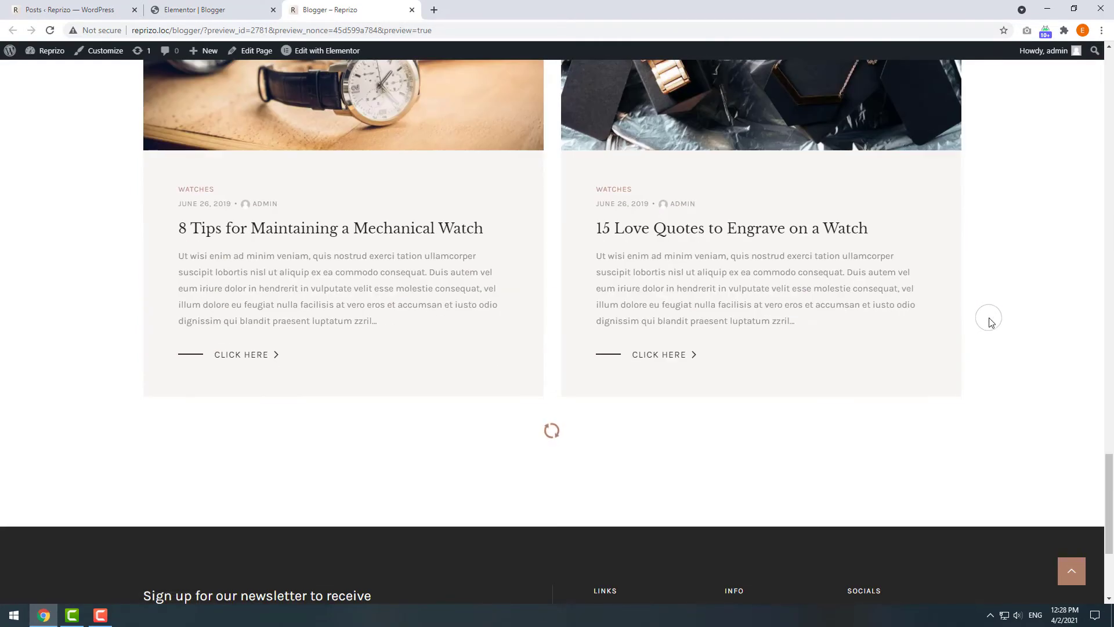
scroll(990, 322, "down", 20)
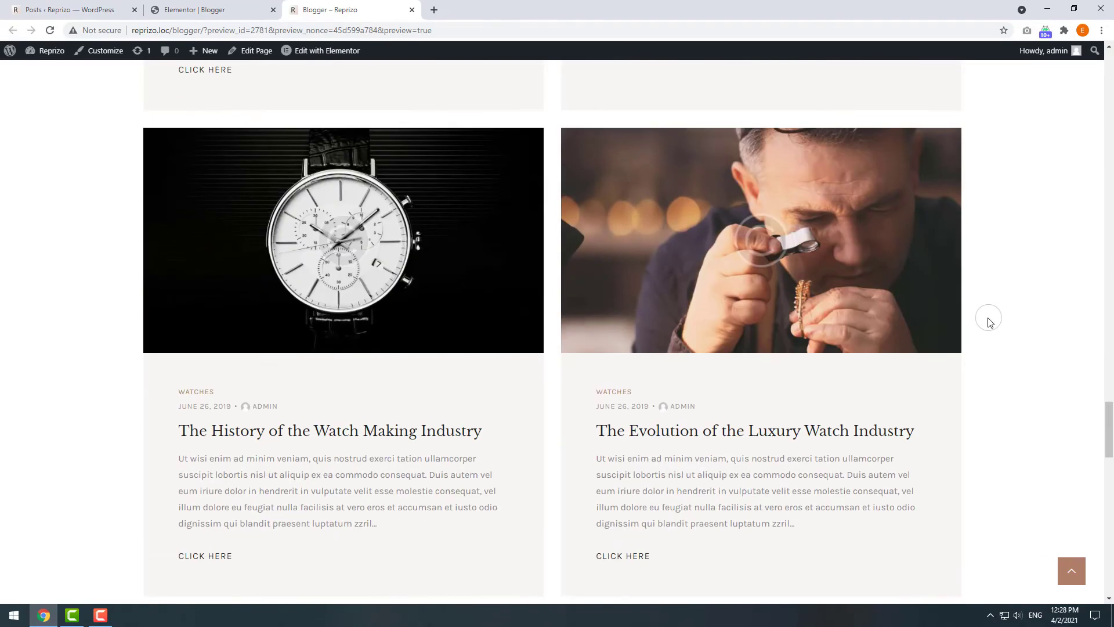
scroll(990, 322, "down", 20)
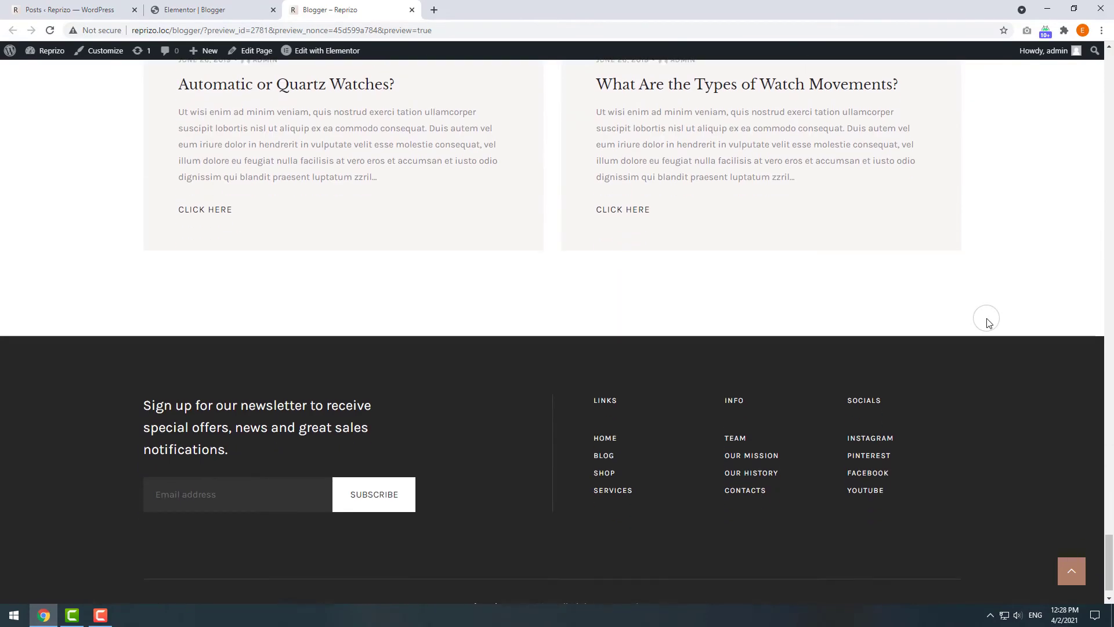
left_click(1071, 570)
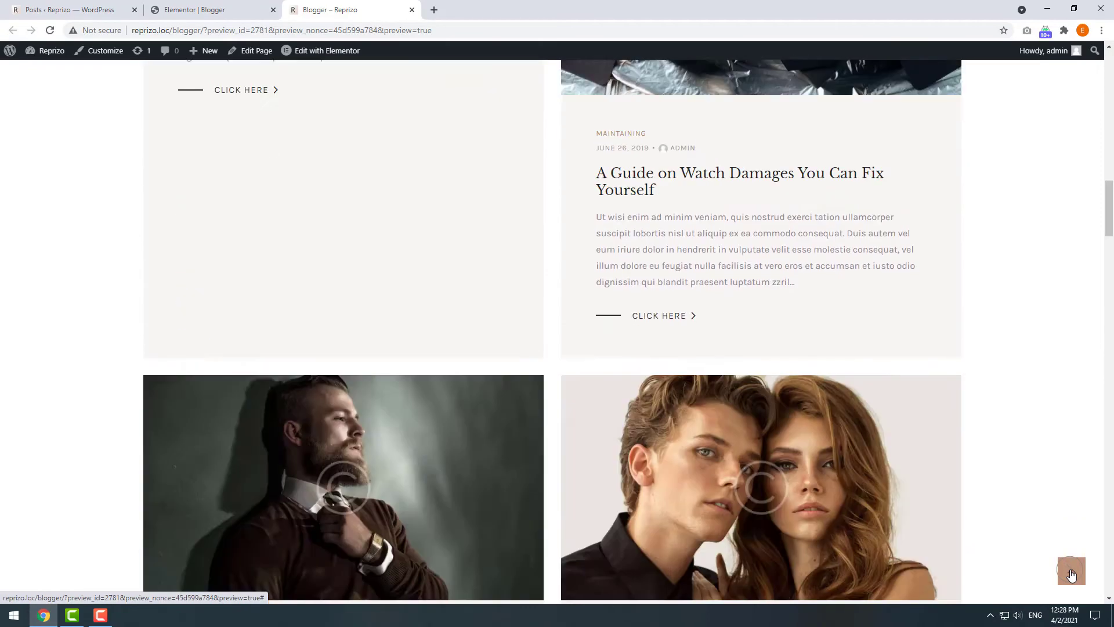
Step: Set Columns to 3 and switch on the Slider toggle in the Layout settings
left_click(186, 7)
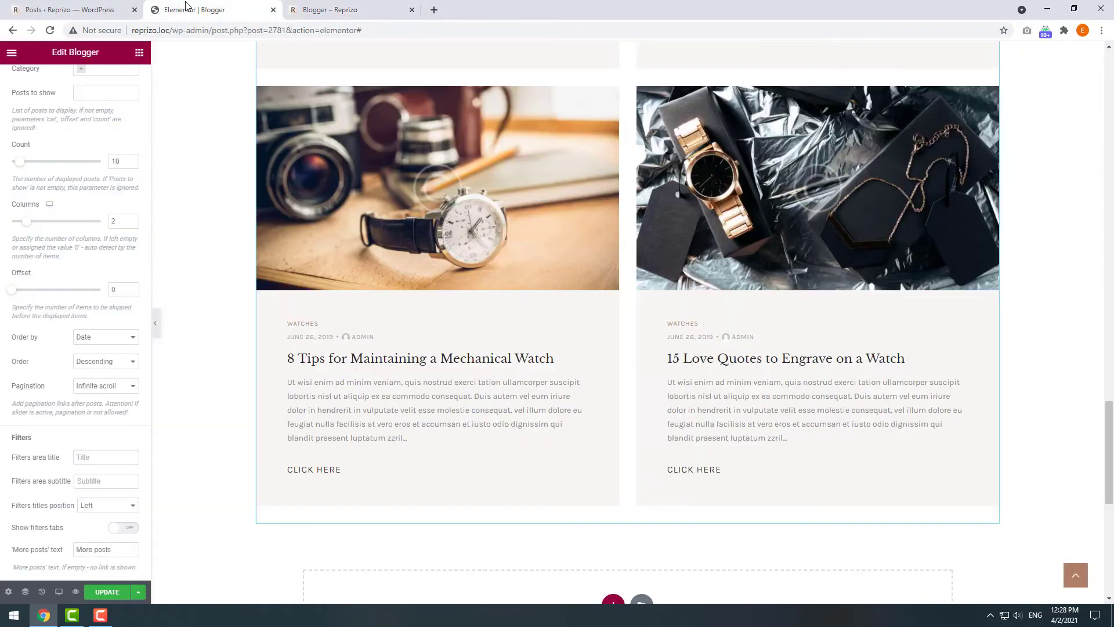
scroll(77, 174, "up", 3)
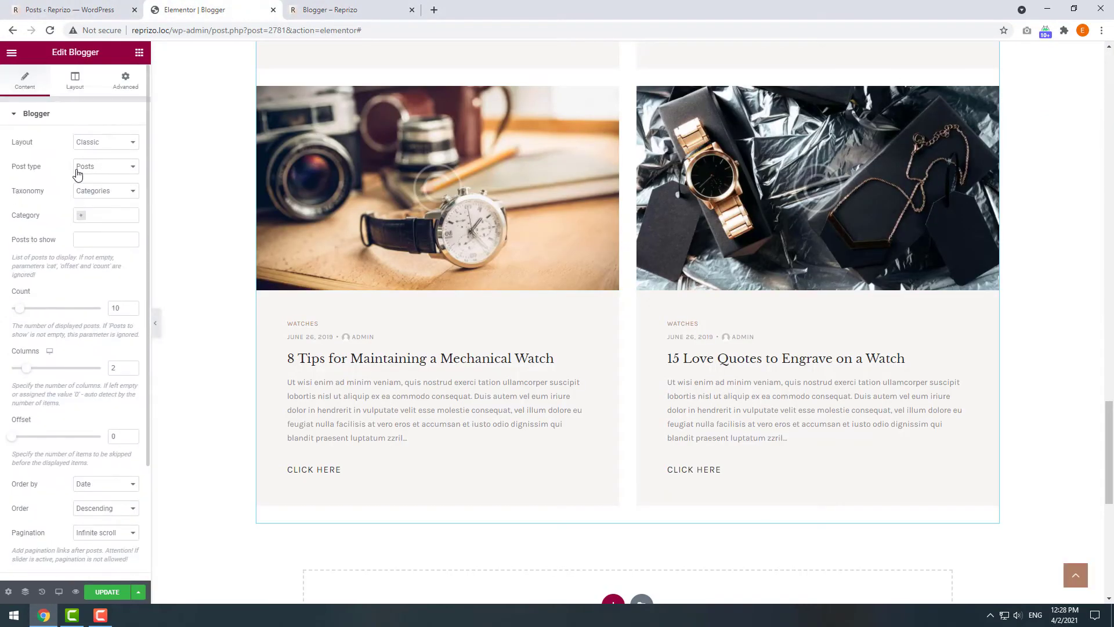
left_click(132, 365)
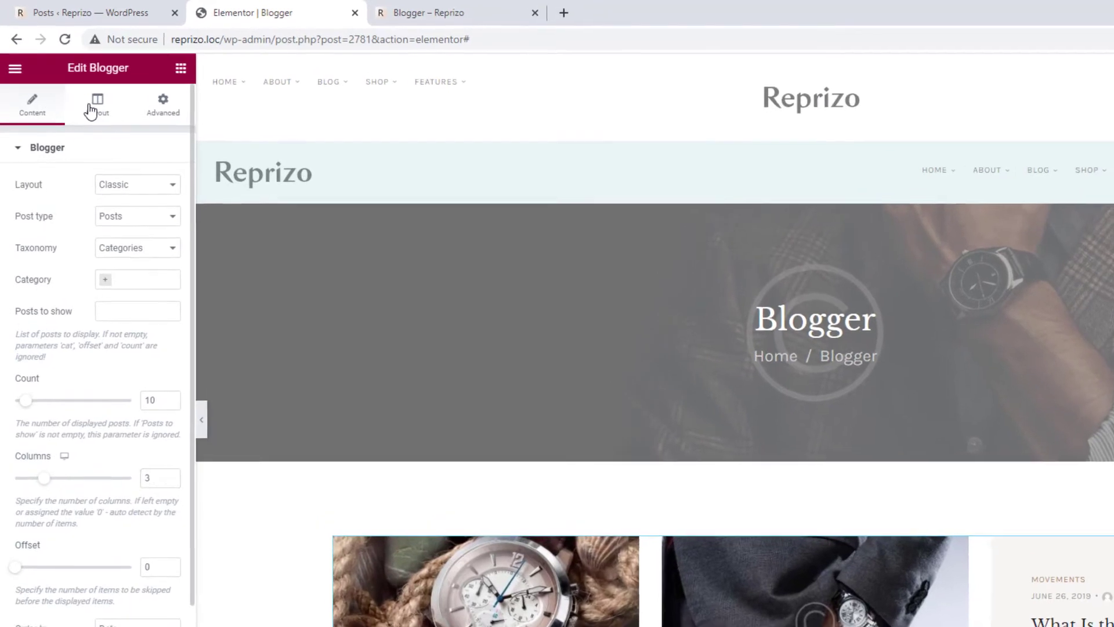
left_click(82, 87)
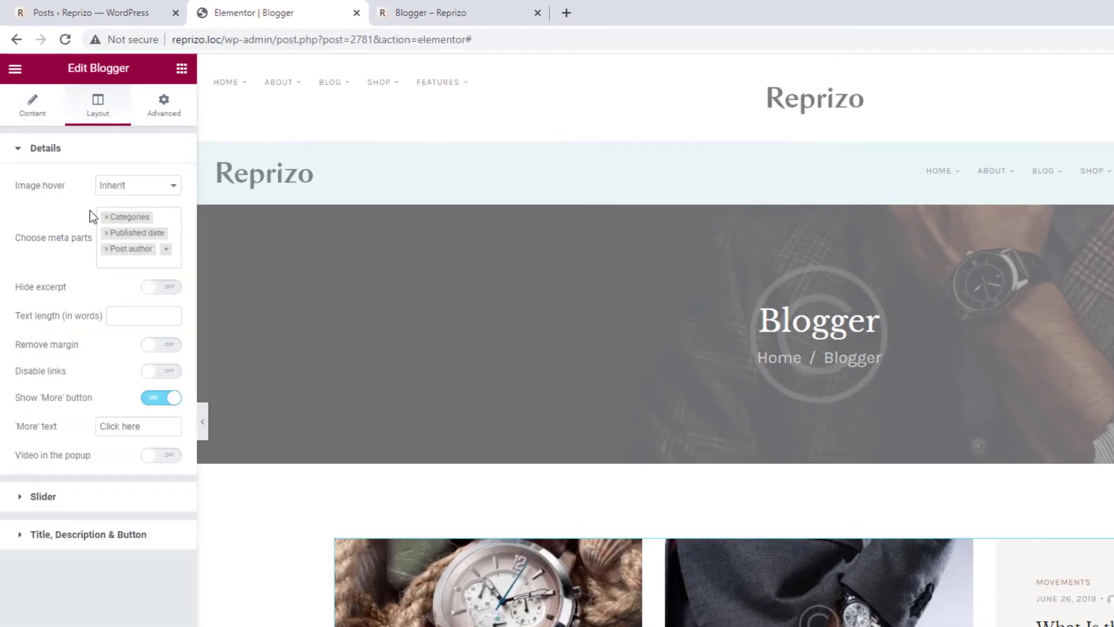
left_click(91, 498)
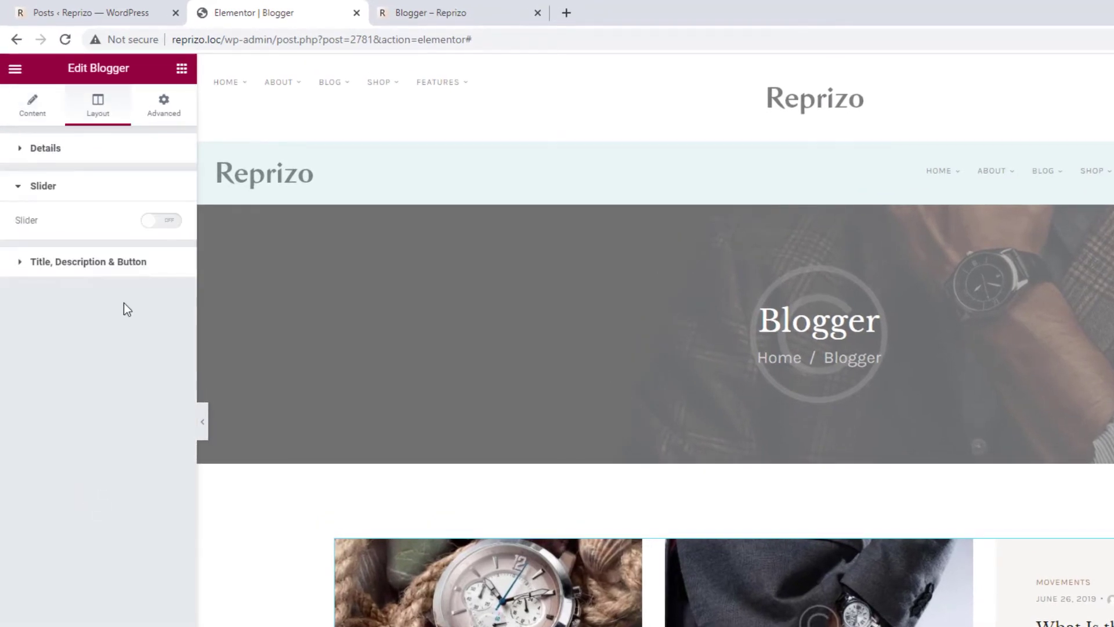
left_click(165, 224)
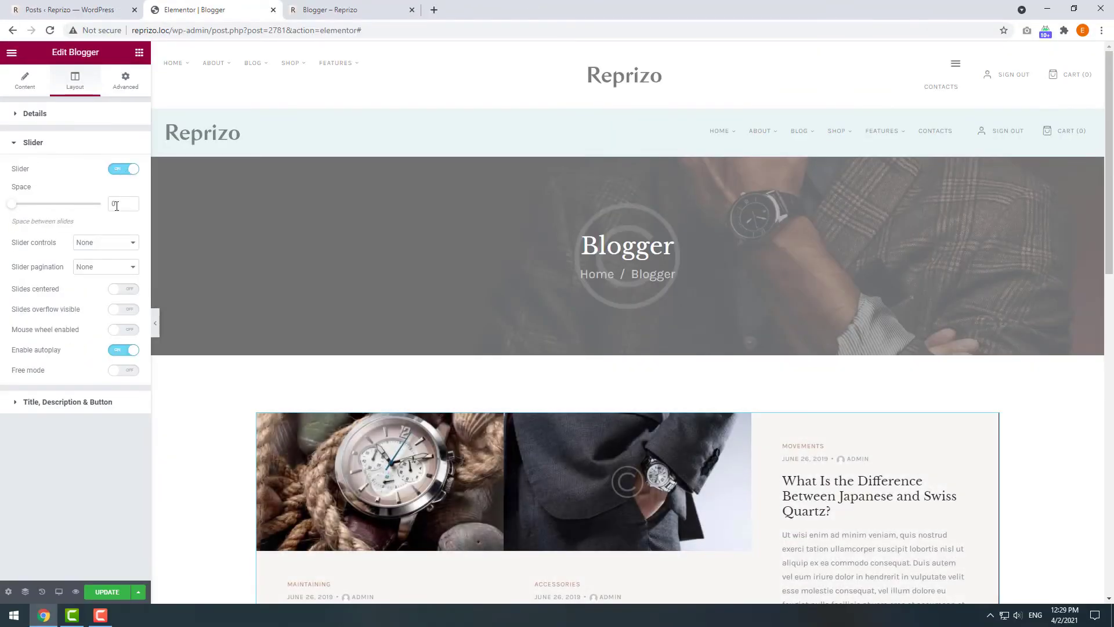
Step: Preview the Blogger page's three-across autoplaying post slider, then return to the Elementor editor
left_click(75, 592)
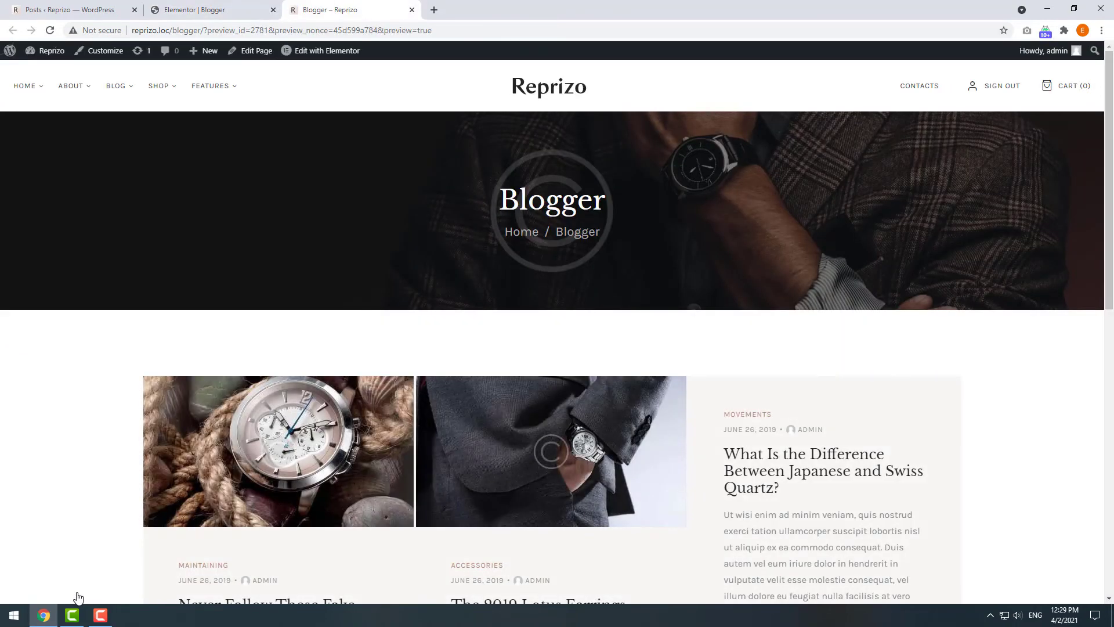
scroll(412, 349, "down", 2)
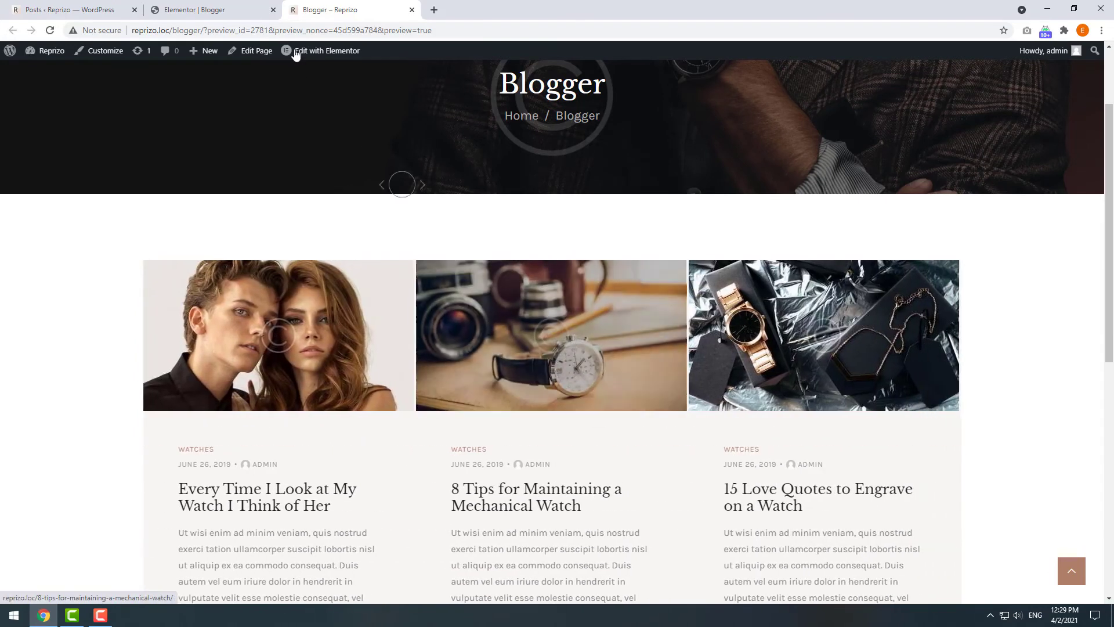
left_click(215, 9)
Step: Turn the Slider off, then try Icon and Zoom before setting the image hover effect to Slide
left_click(119, 169)
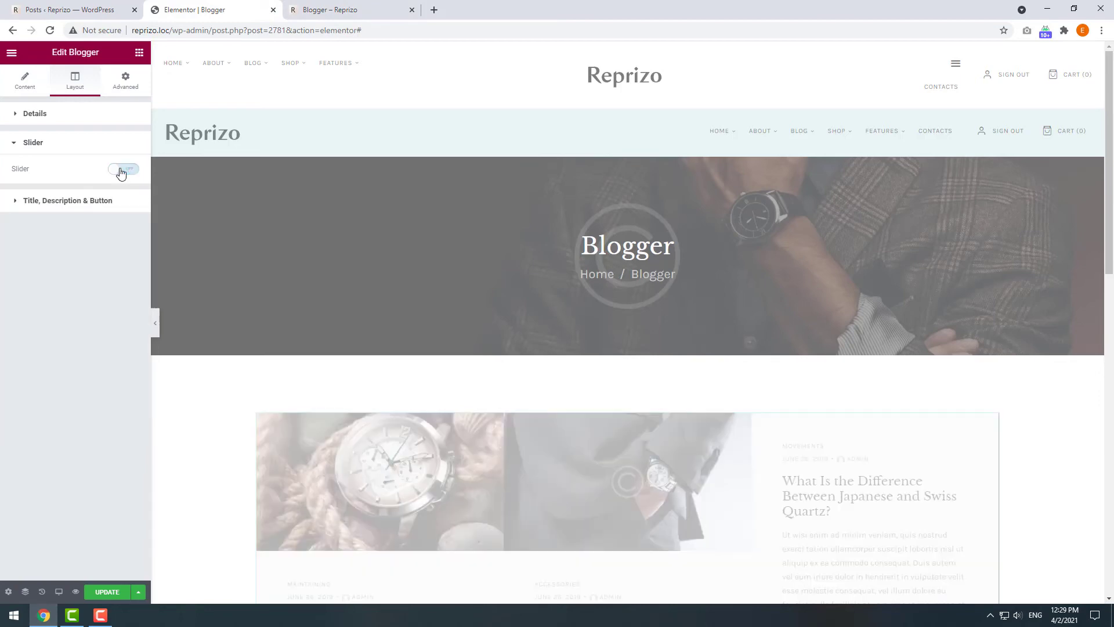
left_click(28, 114)
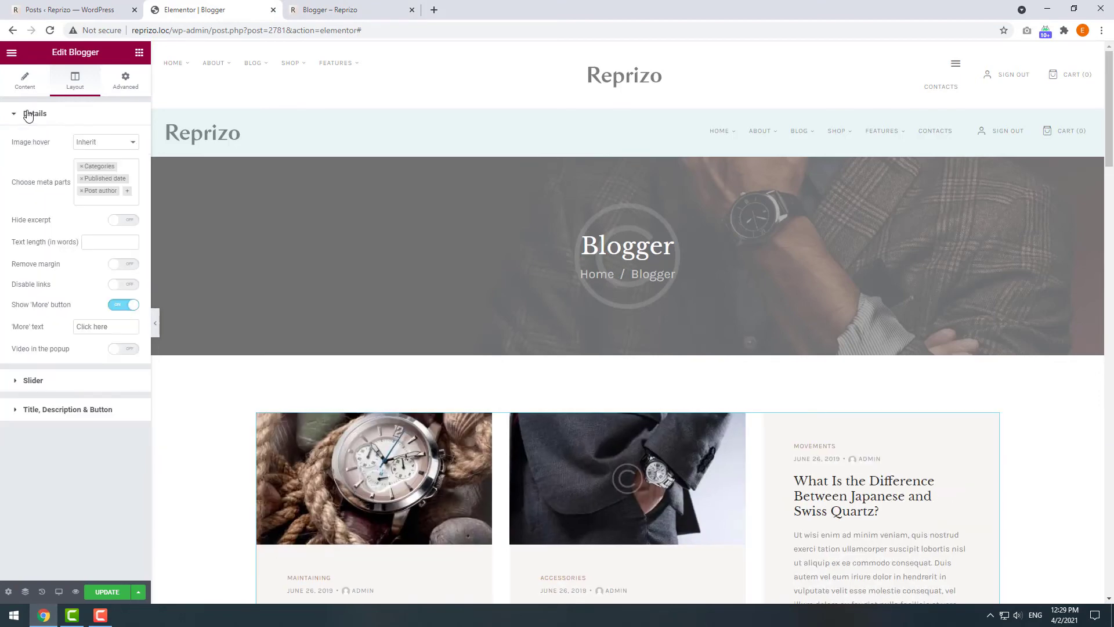
left_click(90, 142)
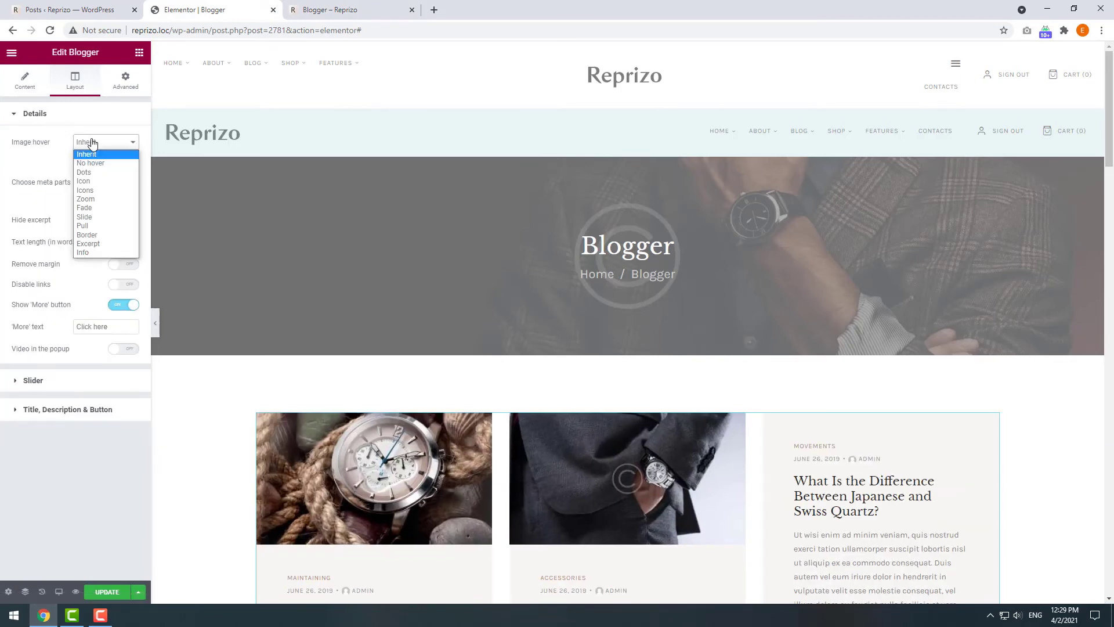
left_click(93, 181)
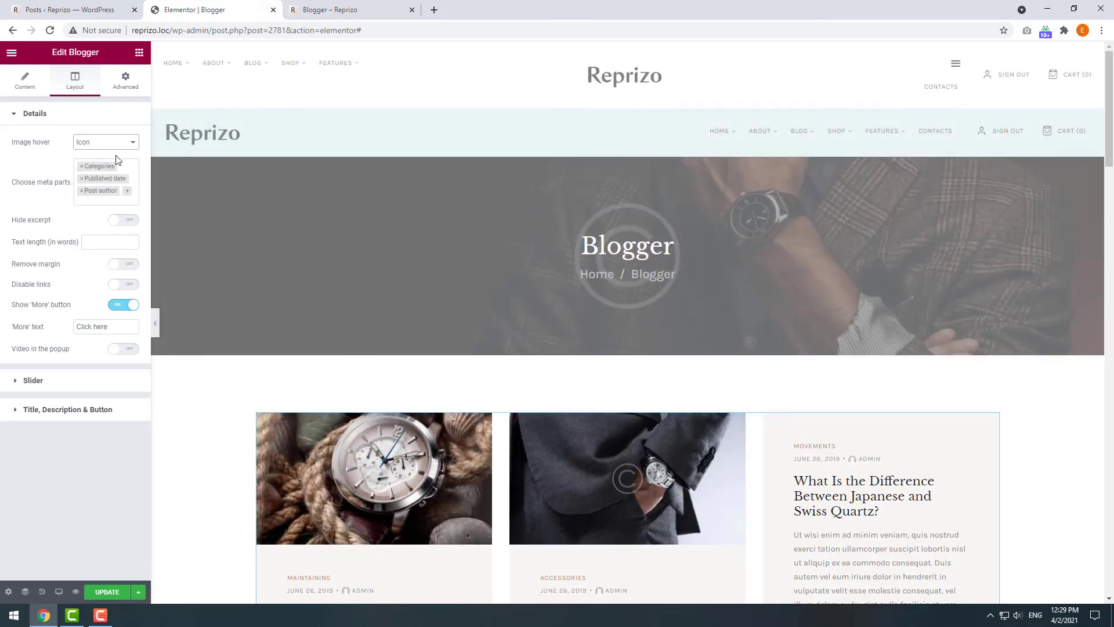
left_click(105, 143)
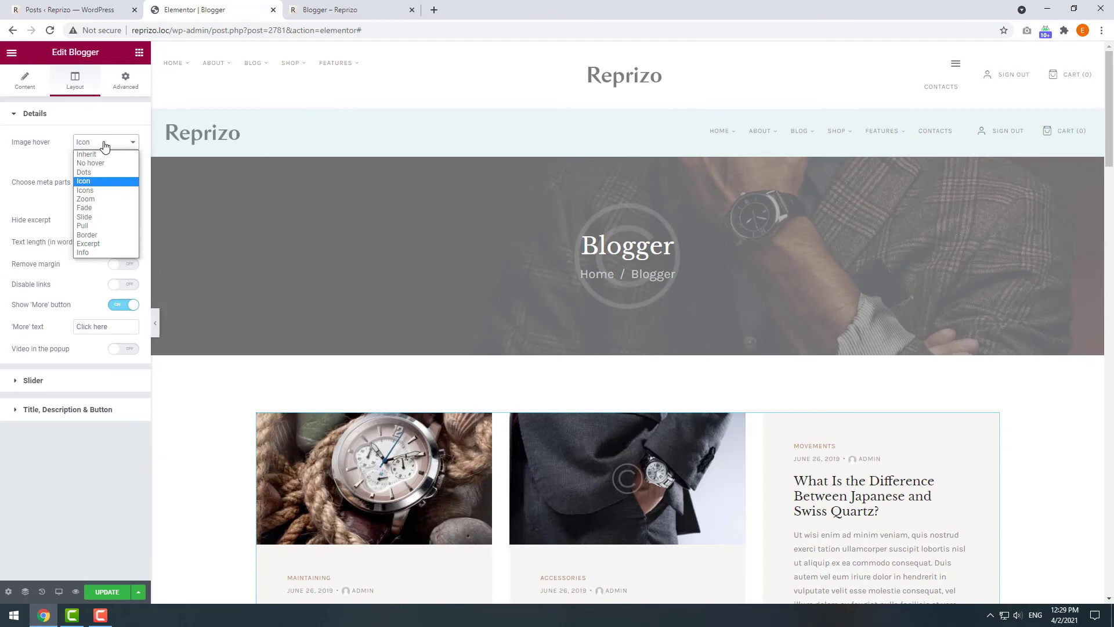
left_click(93, 203)
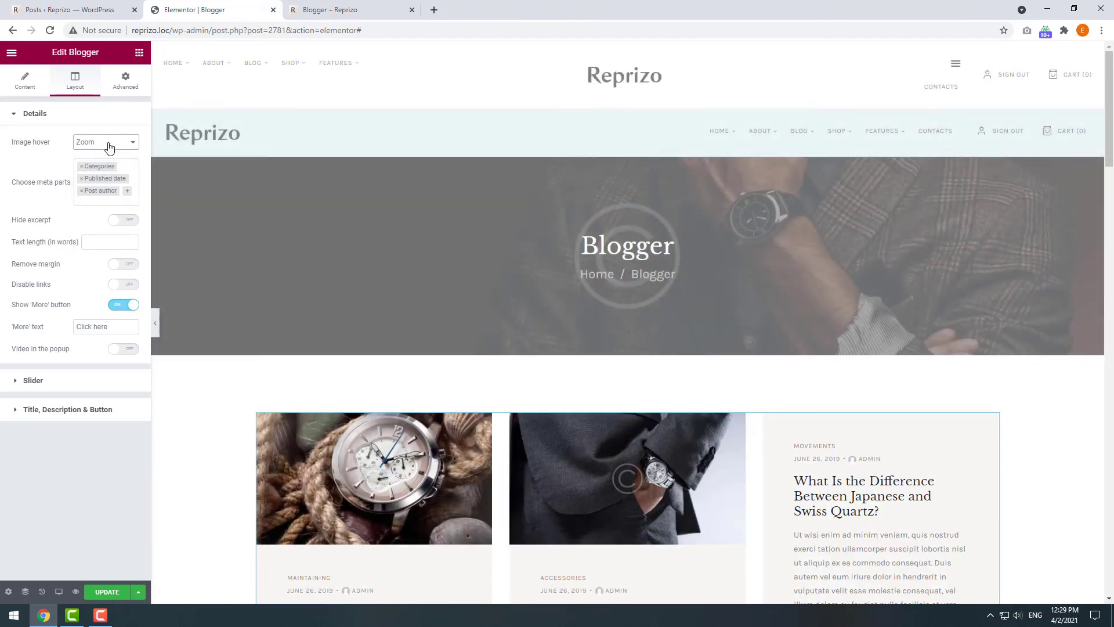
left_click(107, 144)
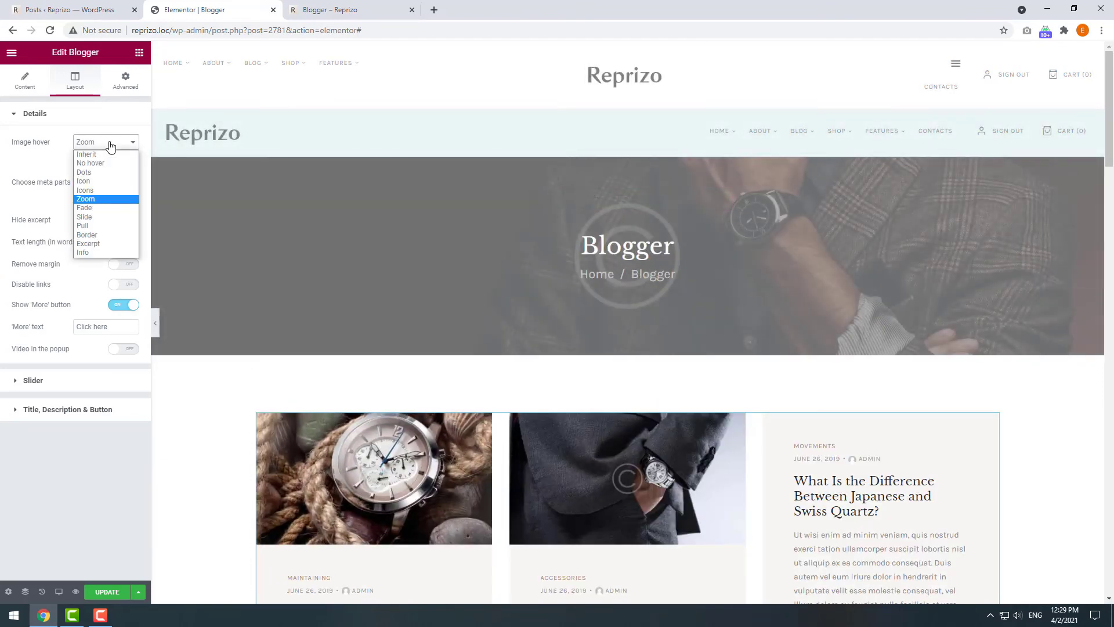
left_click(93, 218)
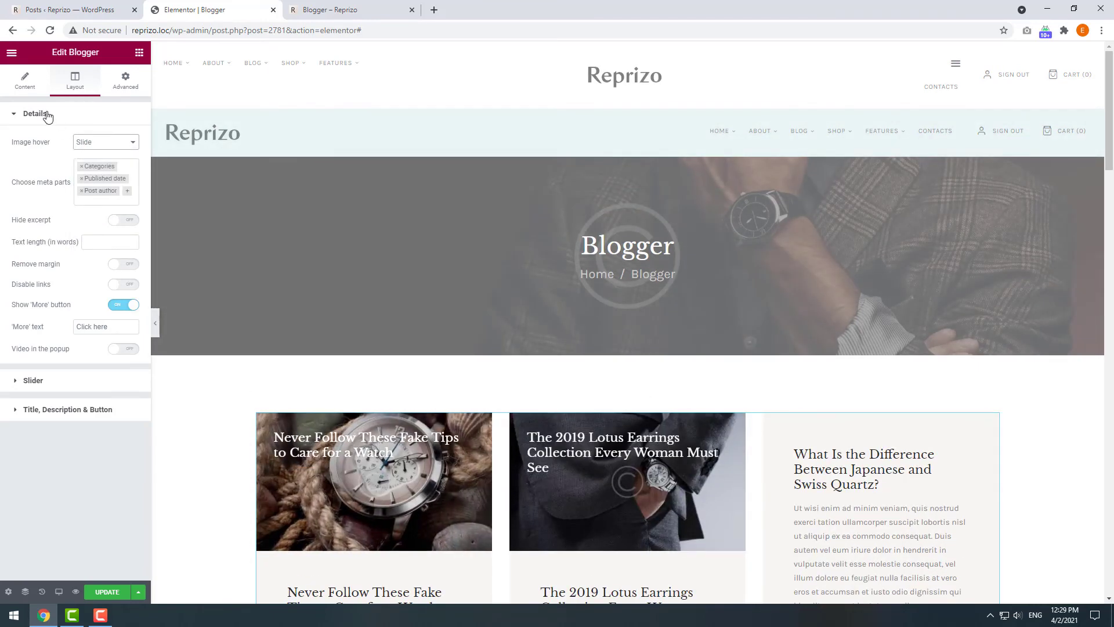
Step: Add Accessories and Movements to the Category filter, then remove the extra entries so only Movements remains
left_click(25, 81)
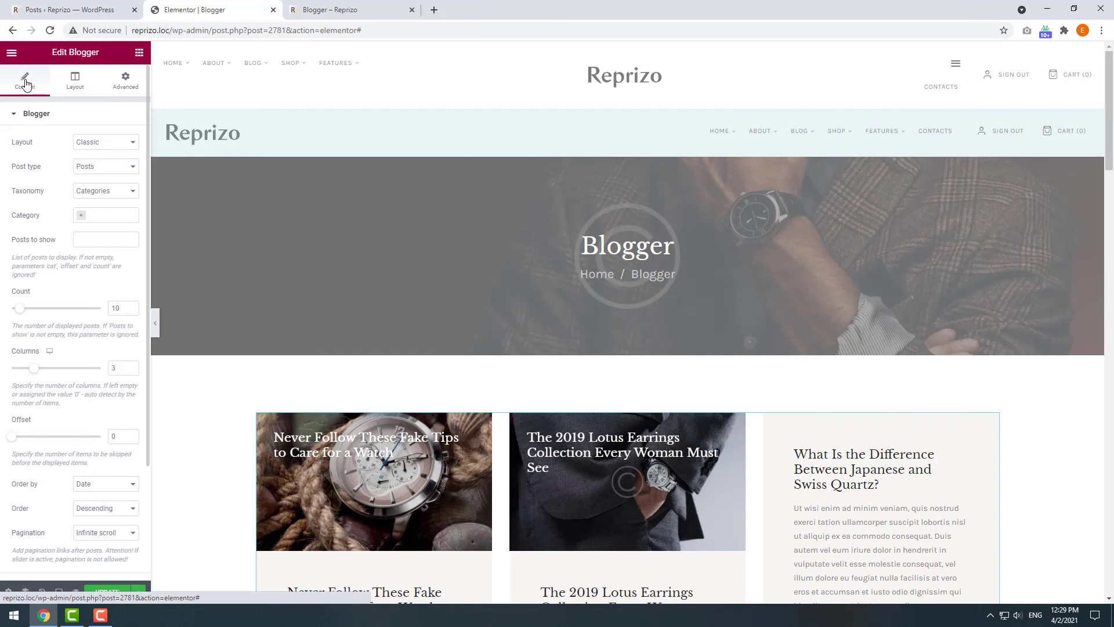
left_click(99, 217)
left_click(107, 243)
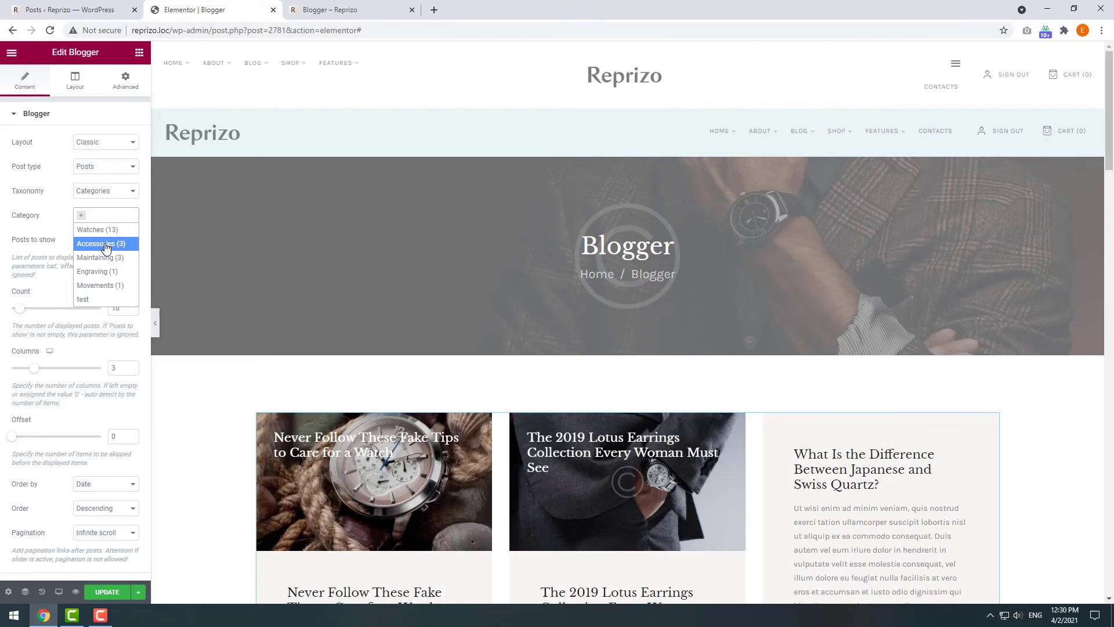
left_click(106, 248)
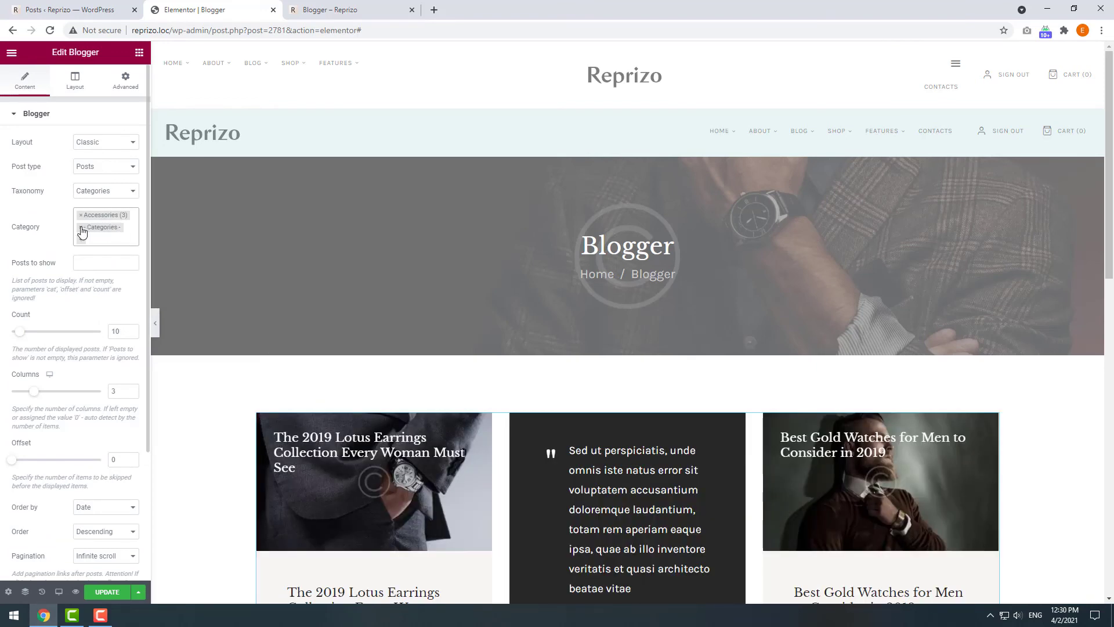
left_click(81, 227)
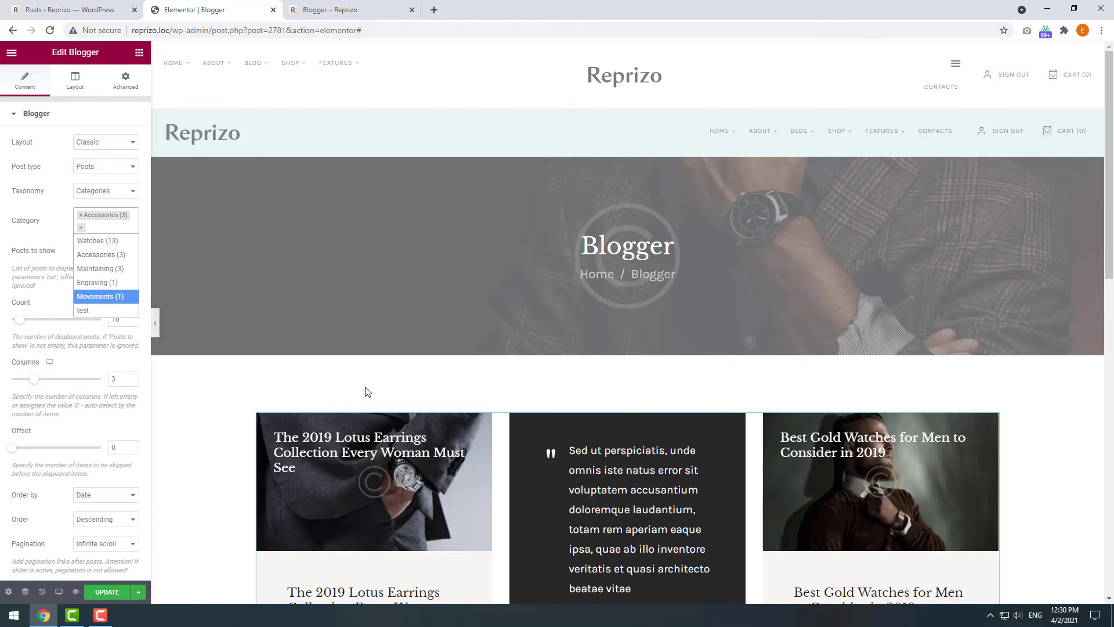
scroll(366, 391, "down", 5)
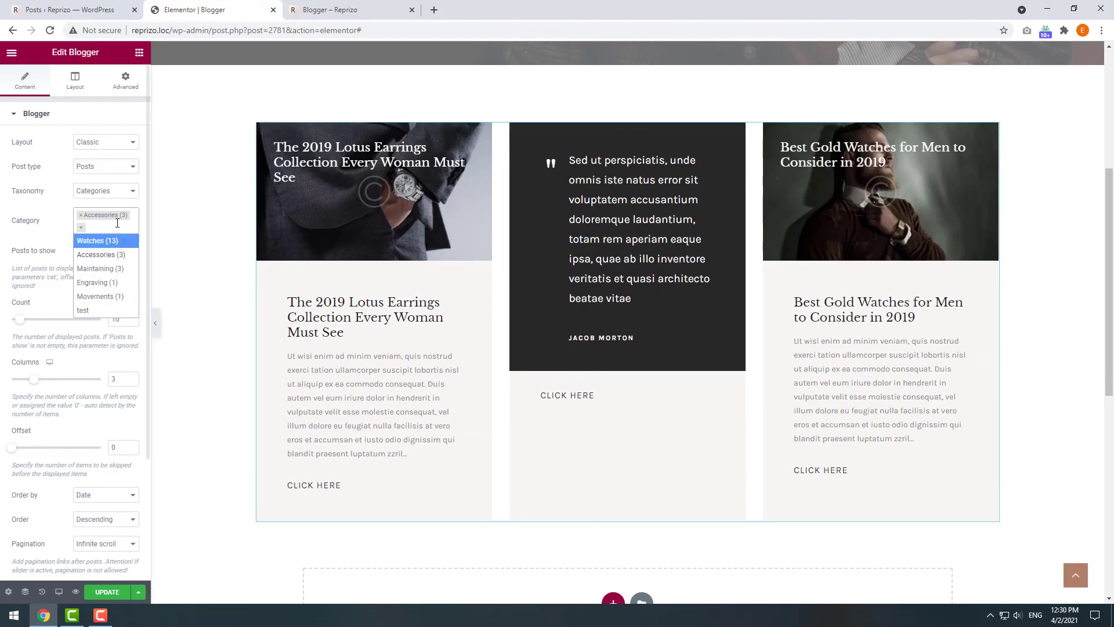
left_click(107, 295)
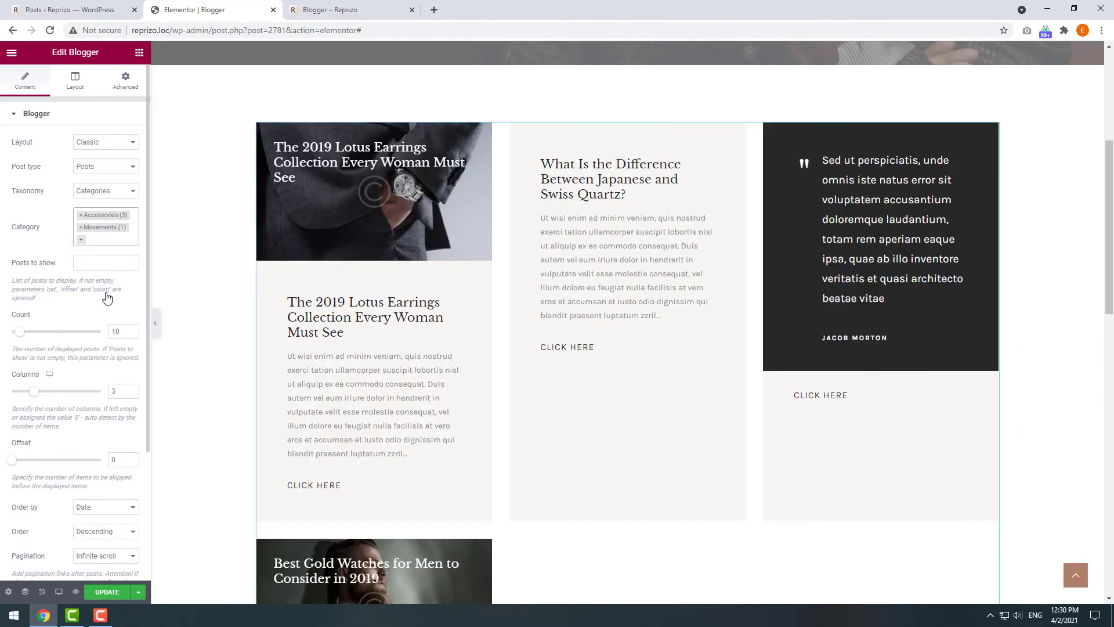
left_click(82, 215)
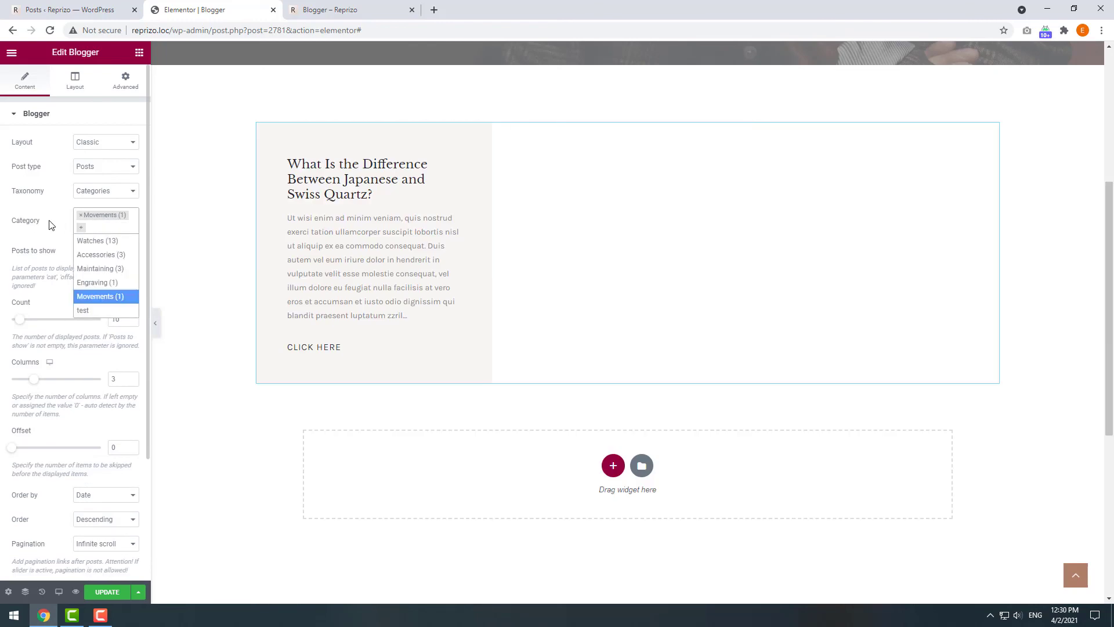